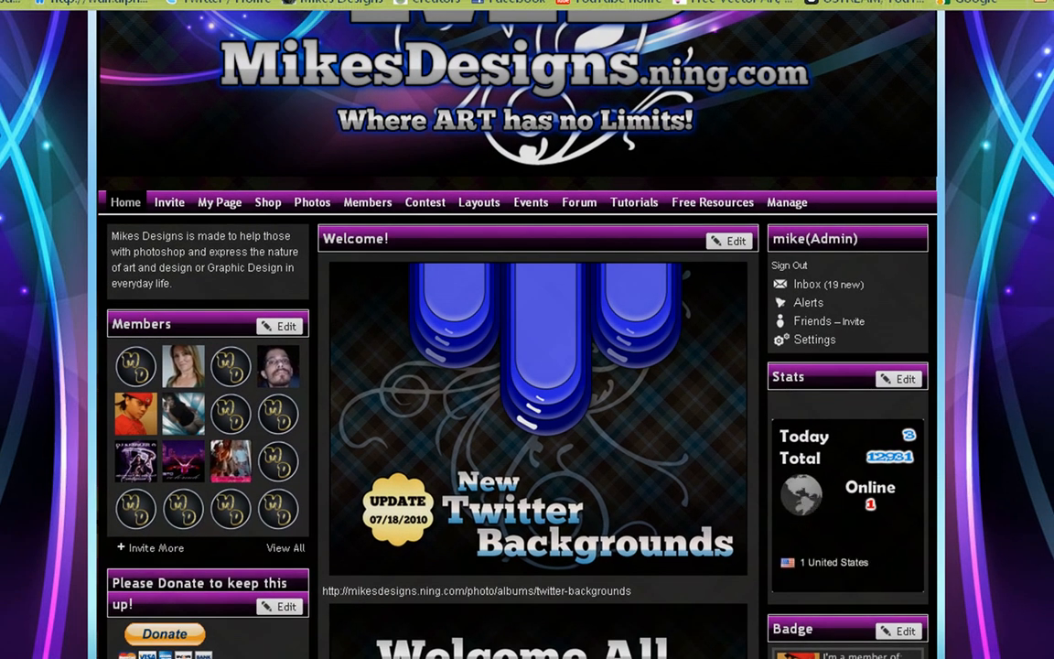
Search Google for "wallpapers" in a new tab and open the image results.
key("ctrl+t")
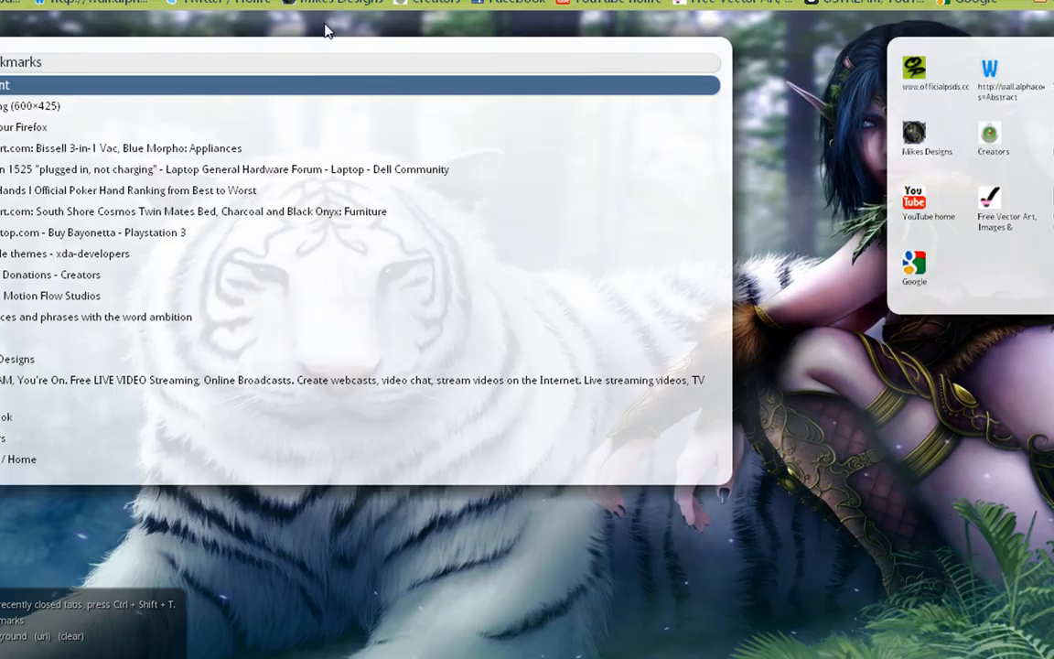
left_click(914, 267)
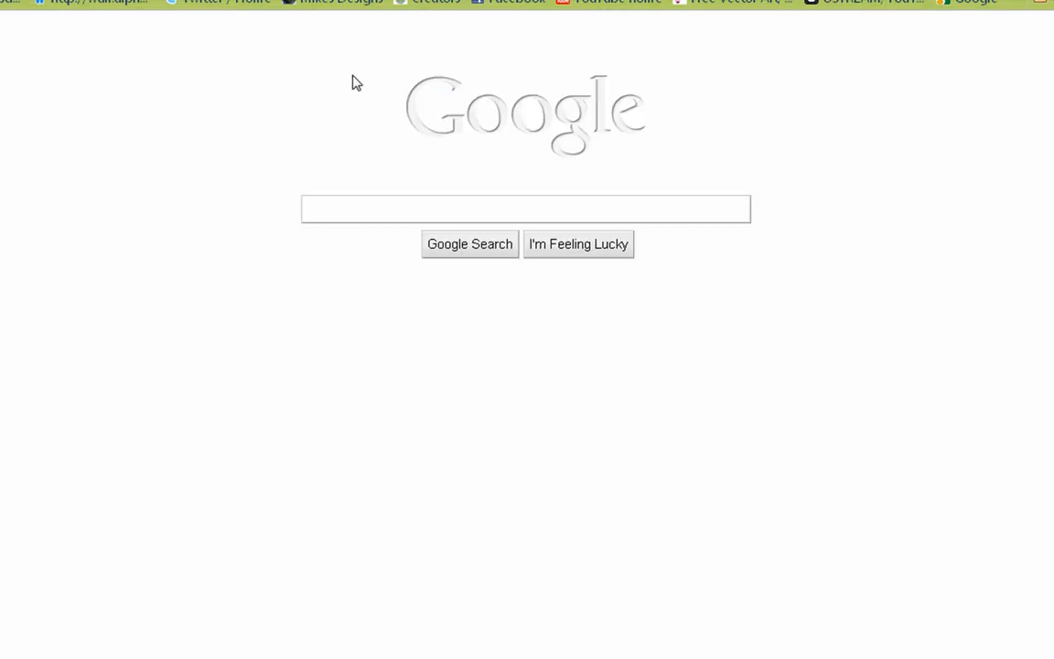
type("wa")
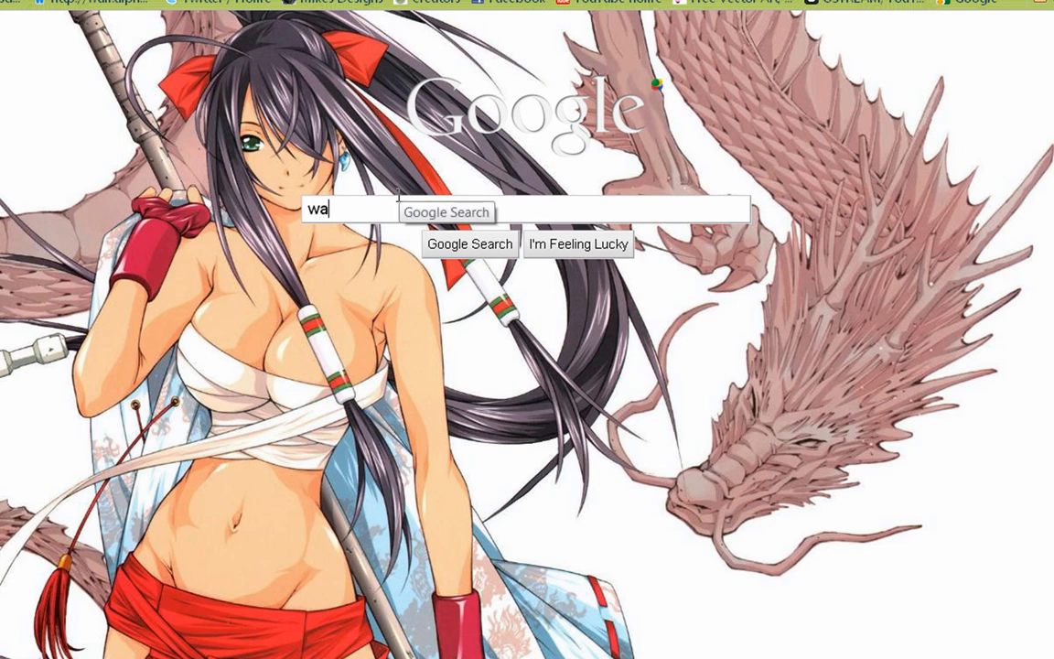
type("llaers")
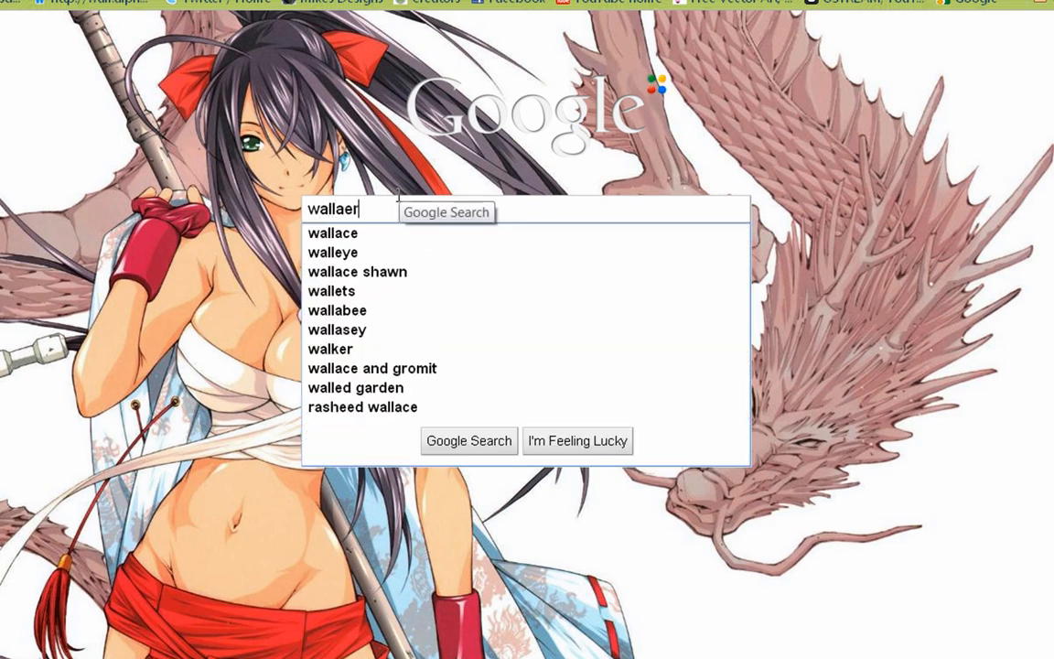
key("BackSpace")
key("BackSpace")
key("BackSpace")
key("BackSpace")
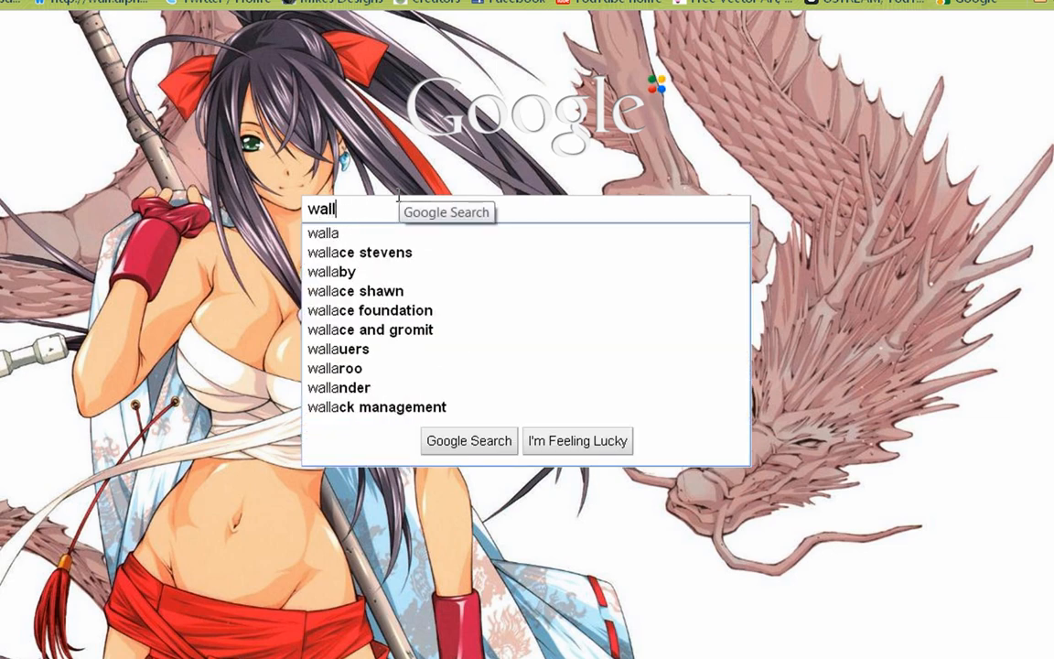
type("papers")
key("Return")
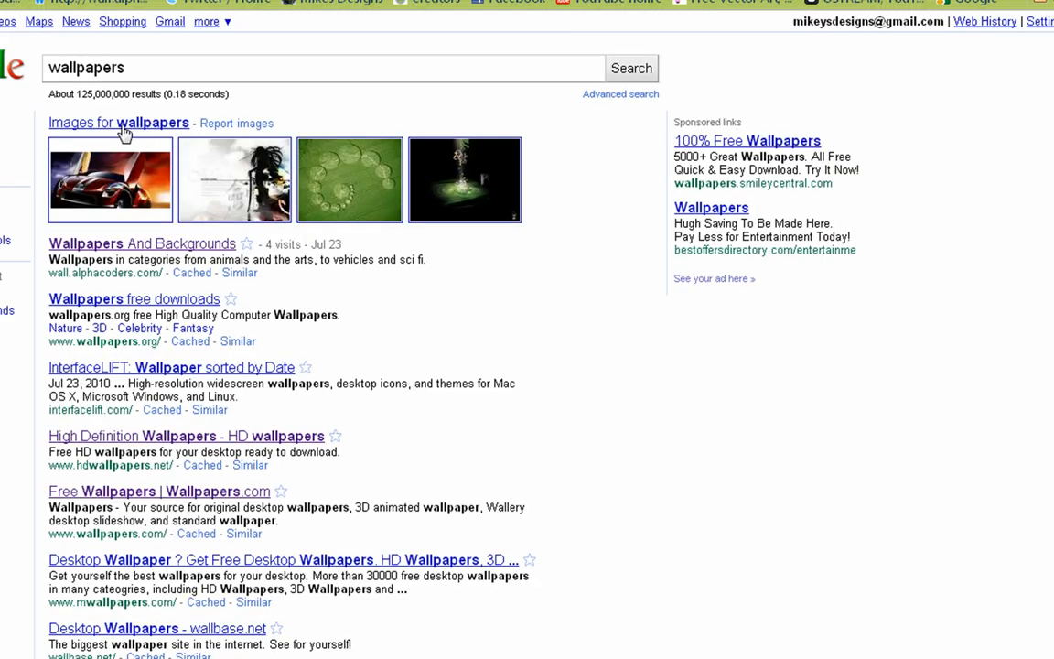
left_click(125, 130)
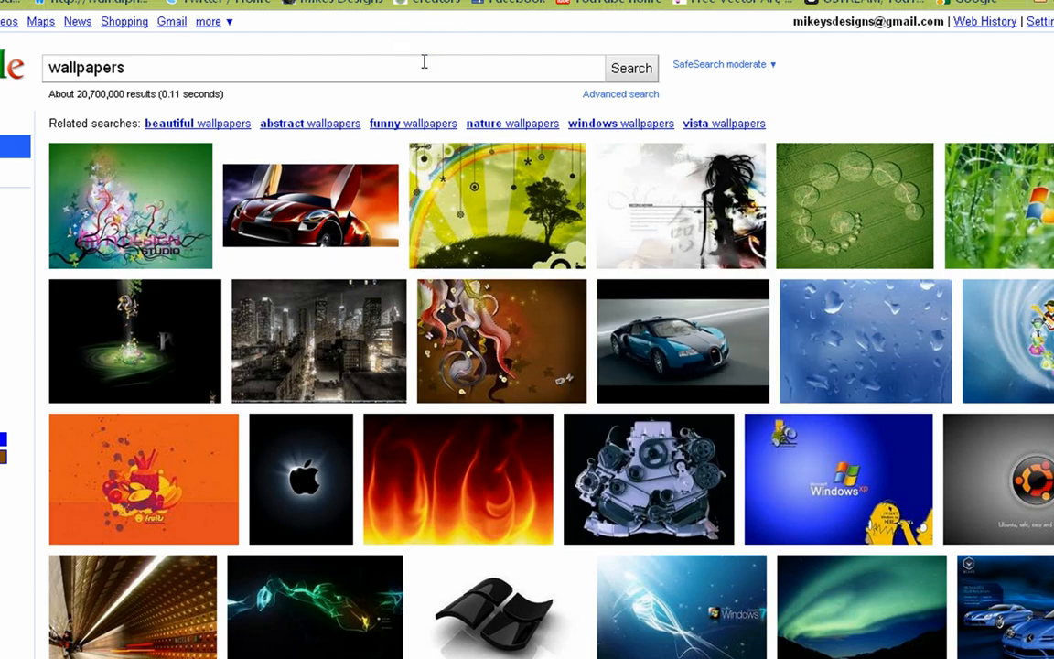
Refine the image search to "artistic wallpapers".
scroll(393, 66, "down", 1)
left_click(43, 69)
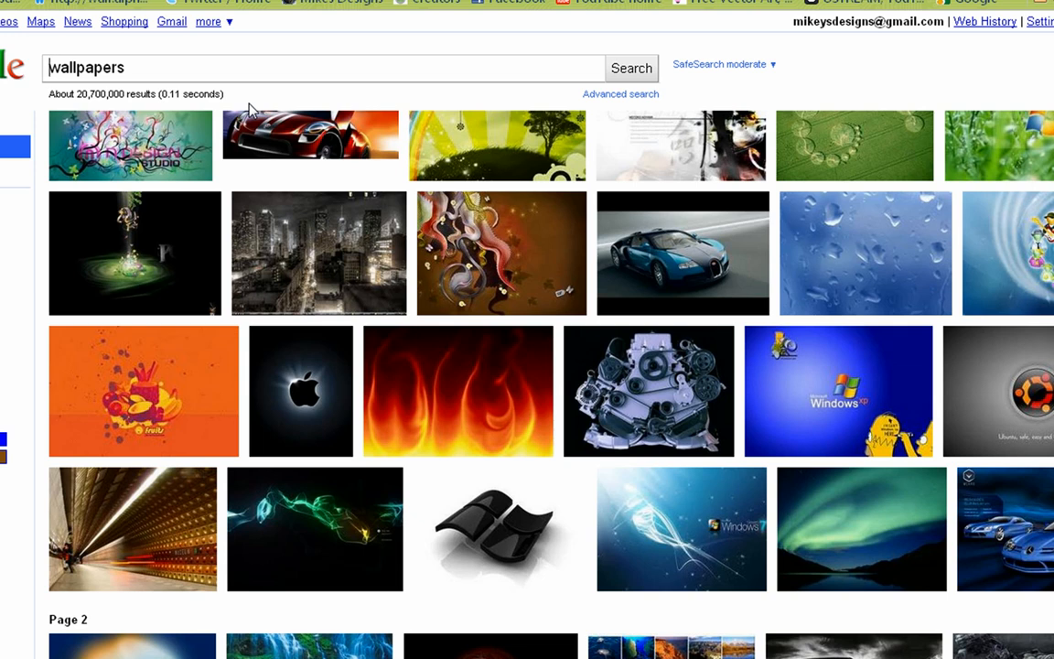
type("arti")
type("sct")
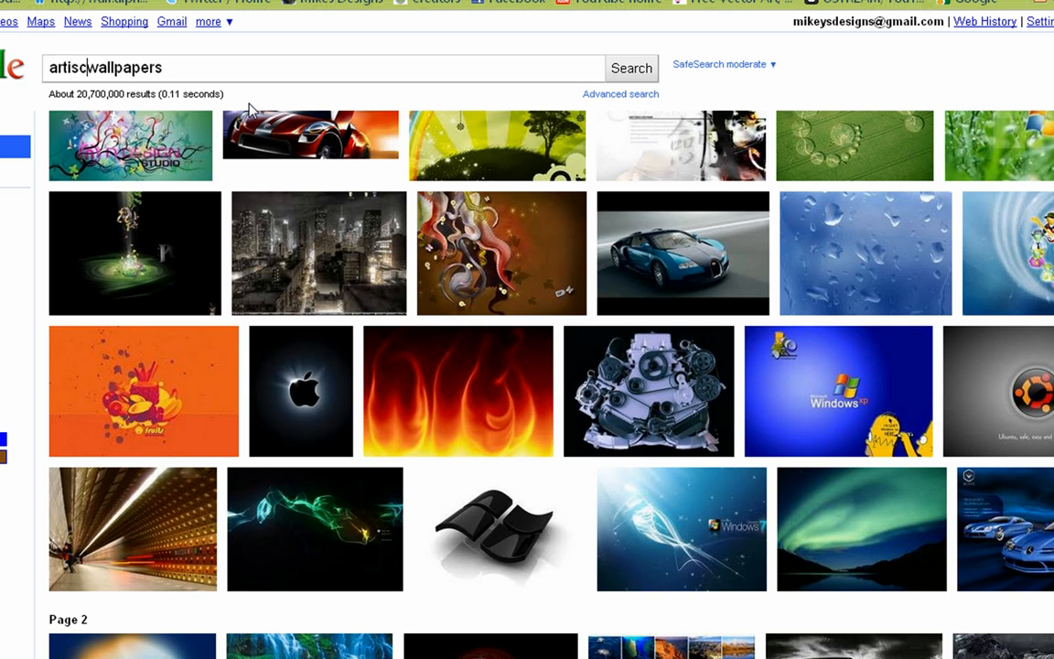
key("BackSpace")
key("BackSpace")
key("BackSpace")
key("BackSpace")
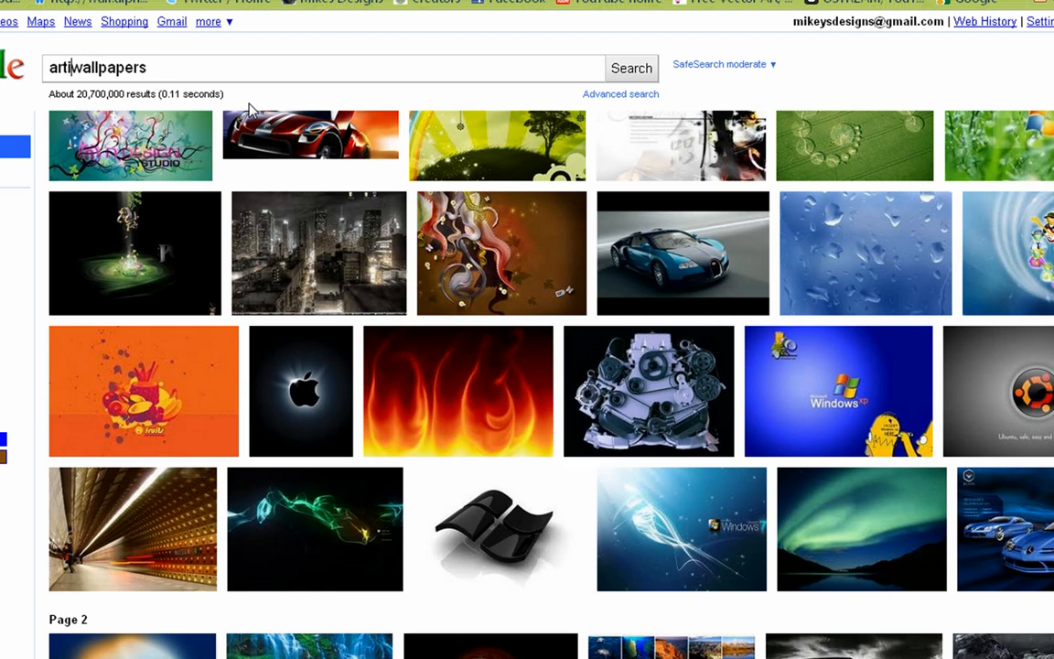
type("istic")
key("Return")
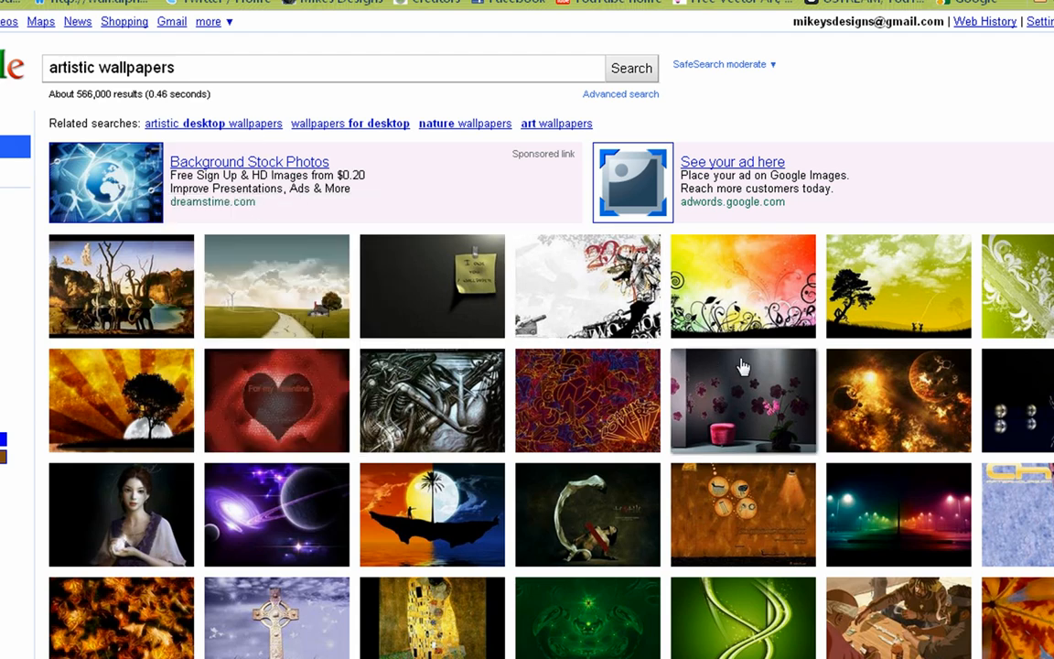
Look through the first three pages of artistic wallpaper results for a suitable picture.
scroll(741, 370, "down", 1)
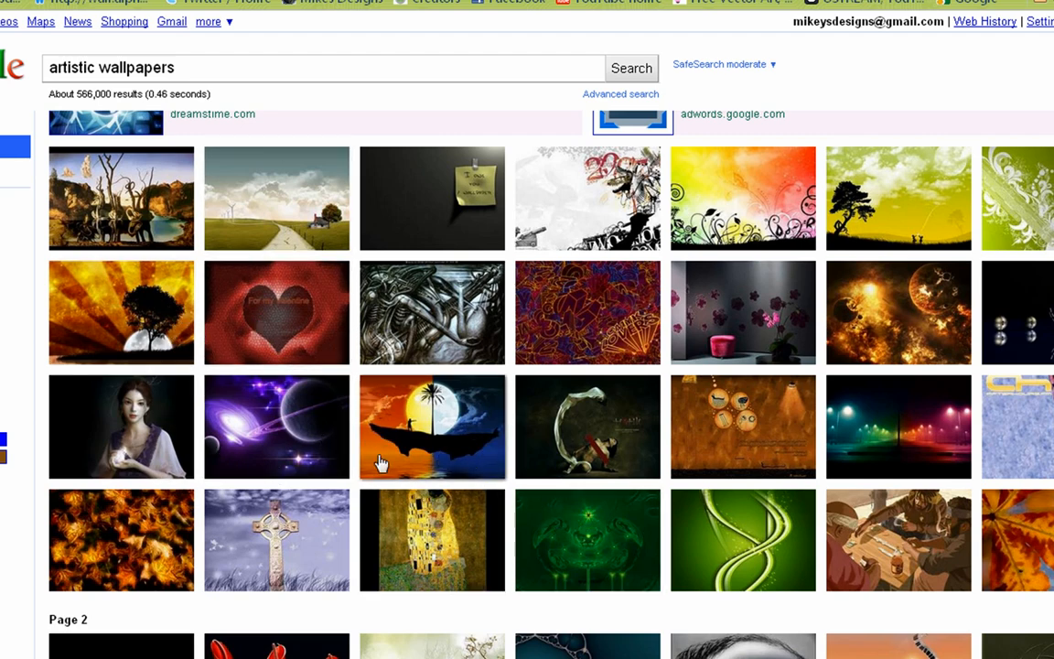
scroll(391, 508, "down", 2)
scroll(391, 511, "down", 3)
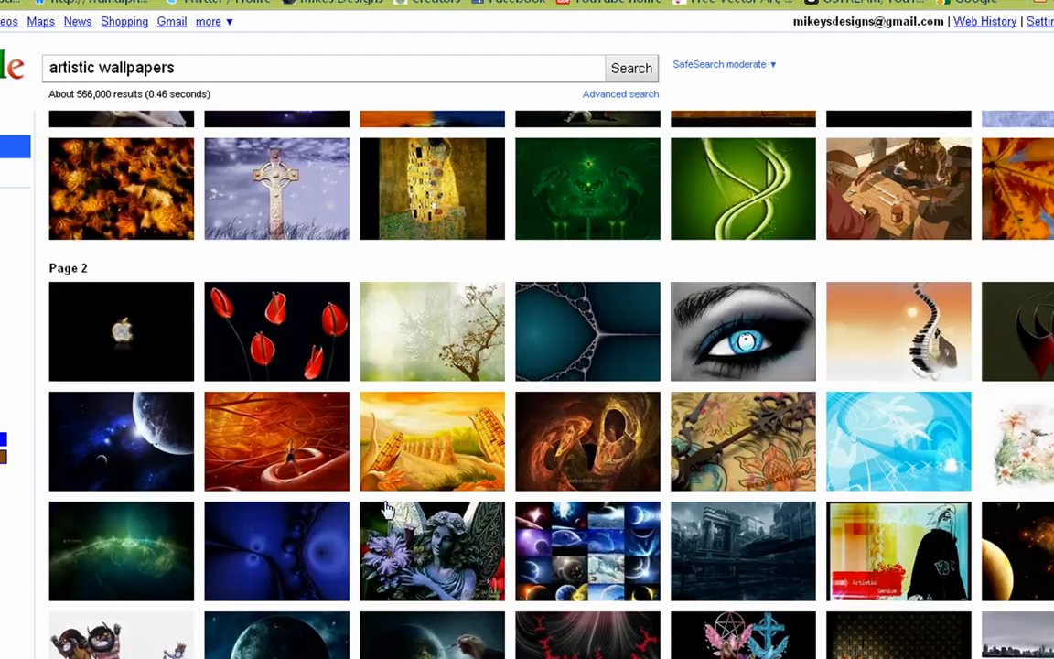
scroll(388, 510, "down", 1)
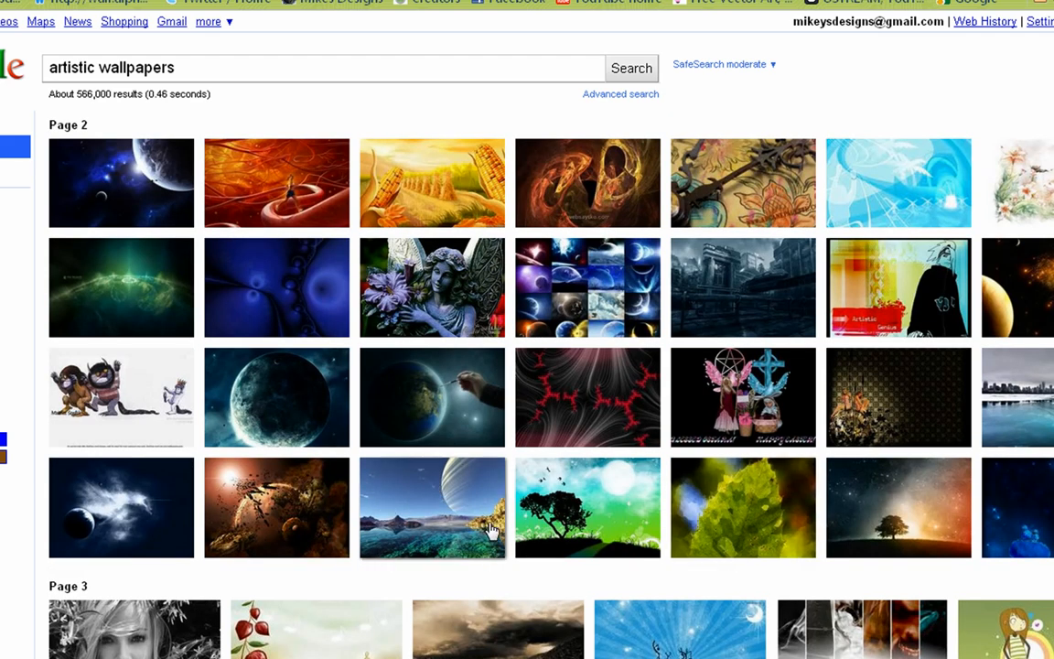
scroll(423, 525, "down", 1)
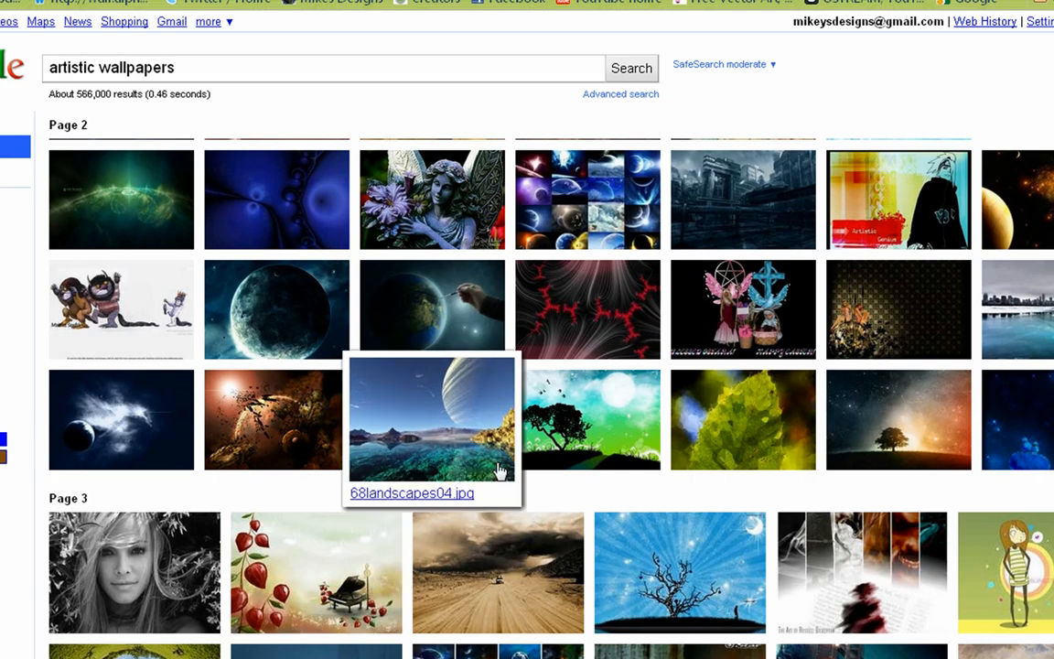
scroll(499, 471, "up", 1)
scroll(468, 478, "up", 3)
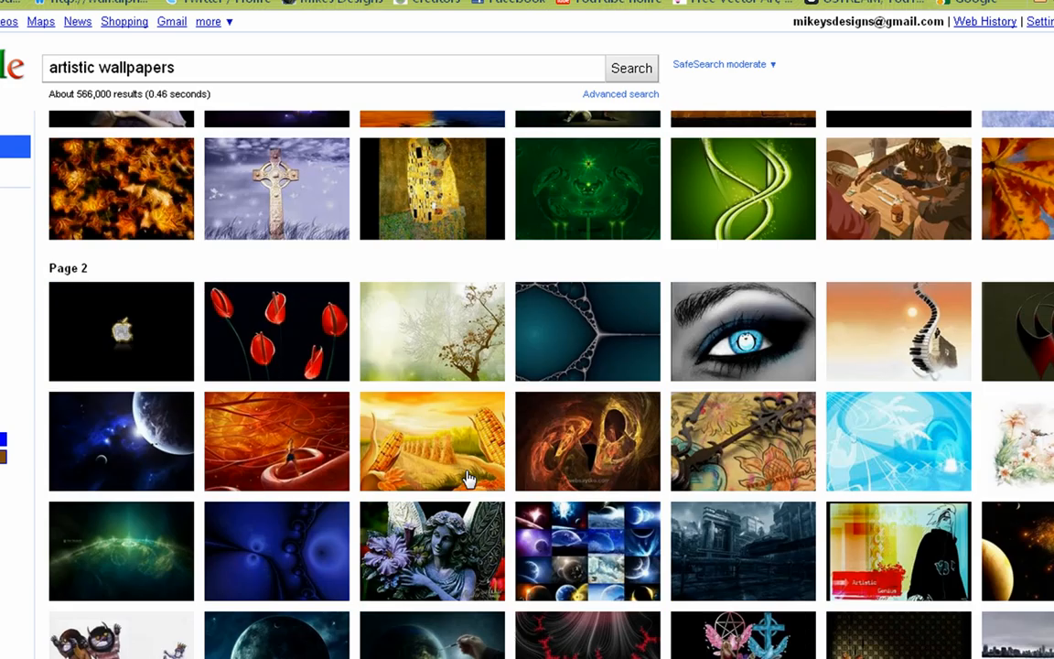
scroll(467, 476, "up", 3)
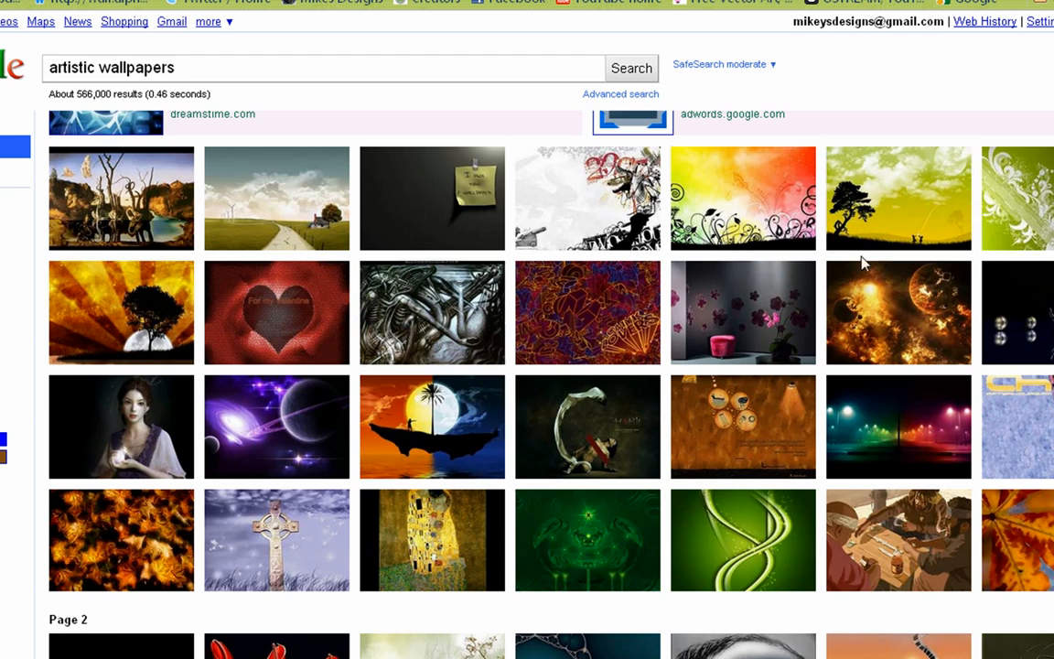
mouse_move(318, 218)
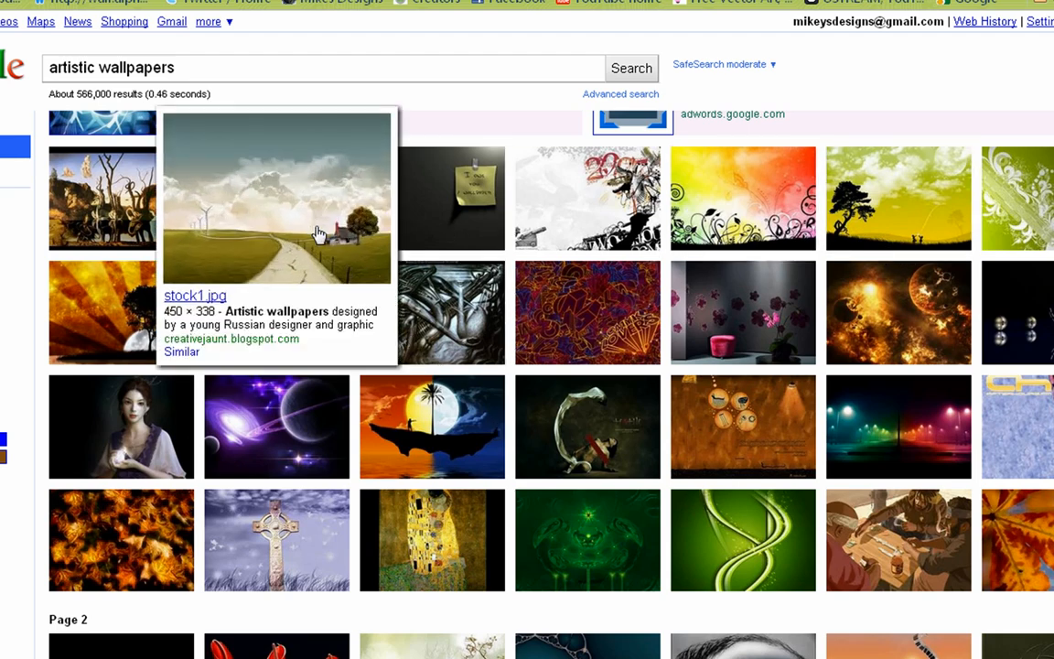
scroll(640, 402, "up", 1)
scroll(681, 424, "down", 2)
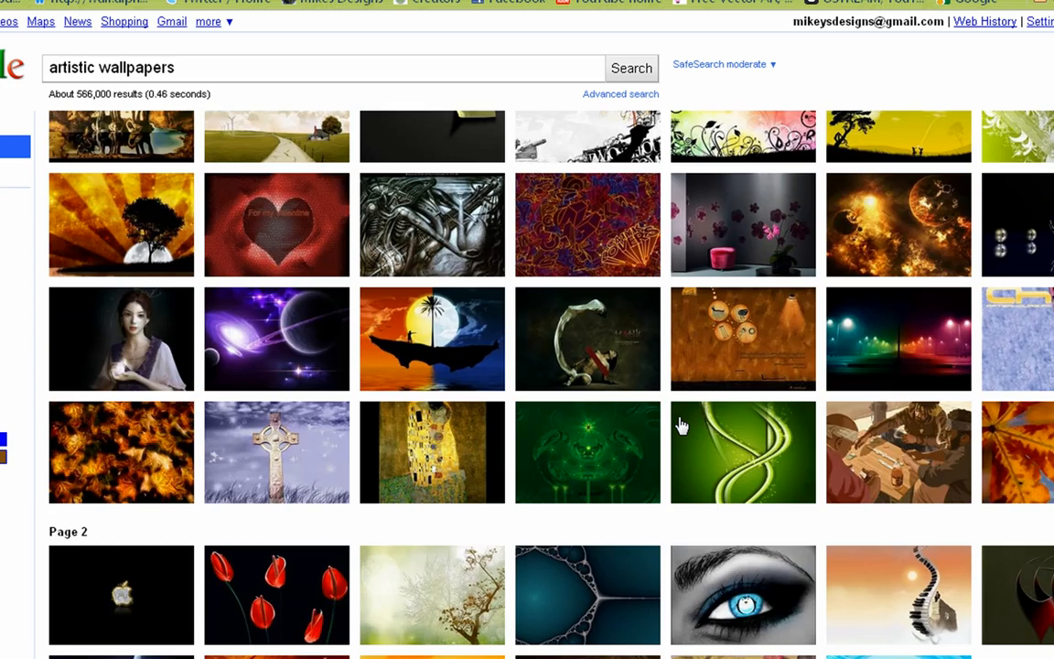
scroll(681, 424, "down", 5)
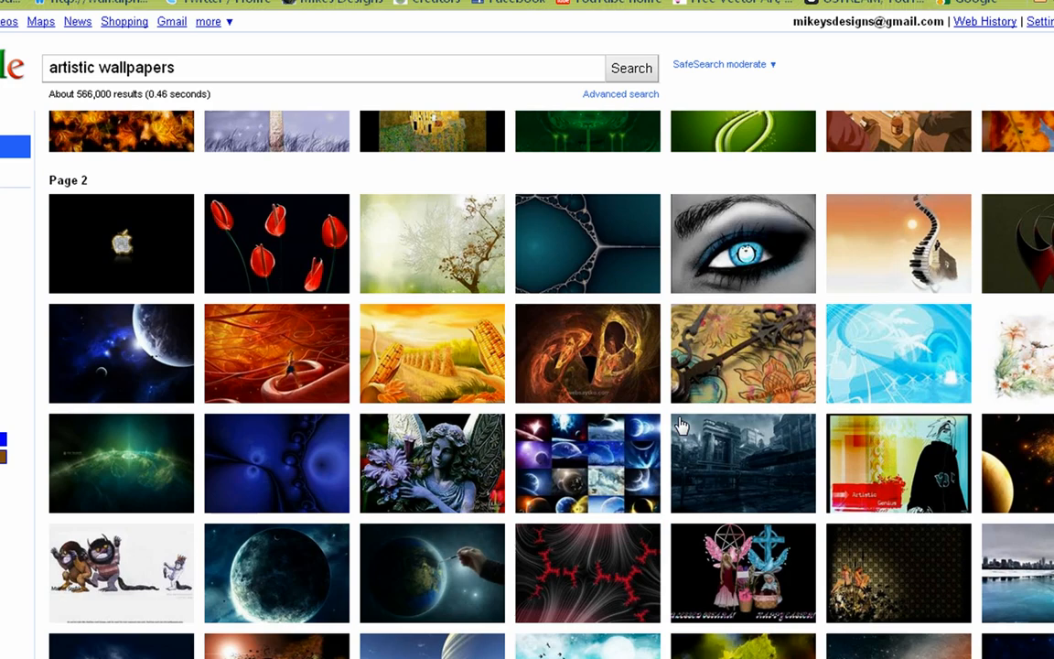
scroll(911, 436, "down", 2)
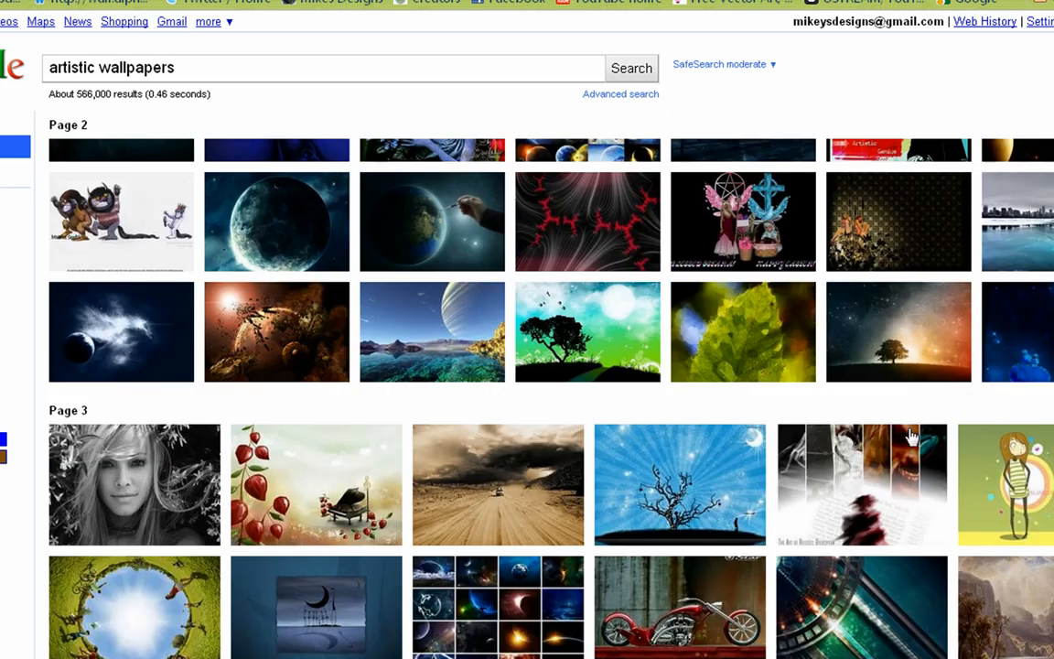
Open the full-size starry-sky wallpaper with the lone tree and save it as a JPEG named 72561.
left_click(909, 334)
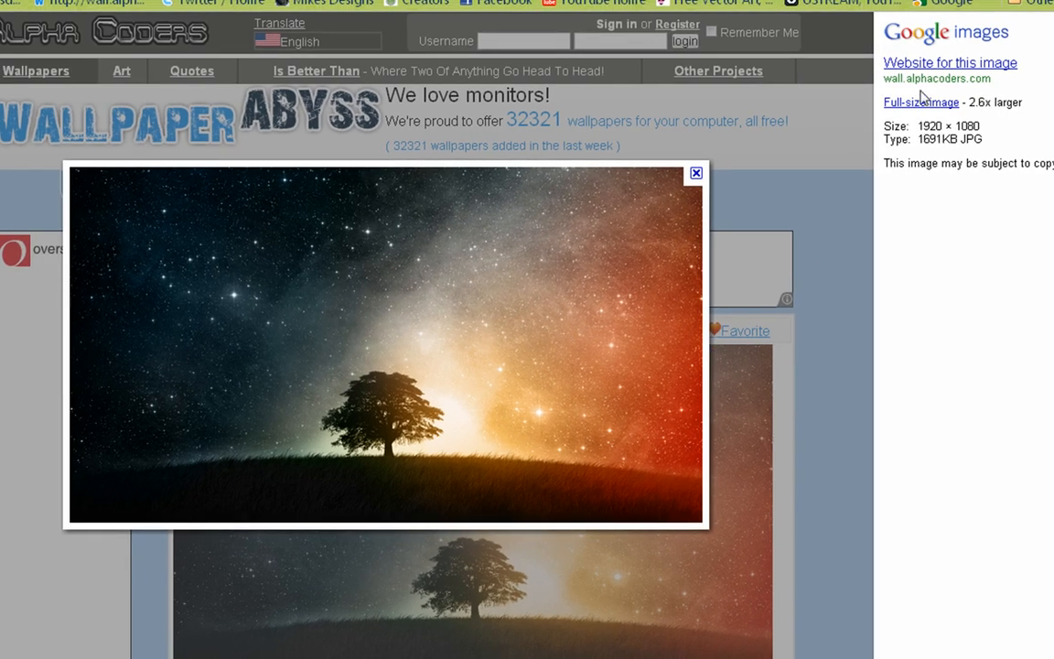
left_click(349, 178)
right_click(259, 167)
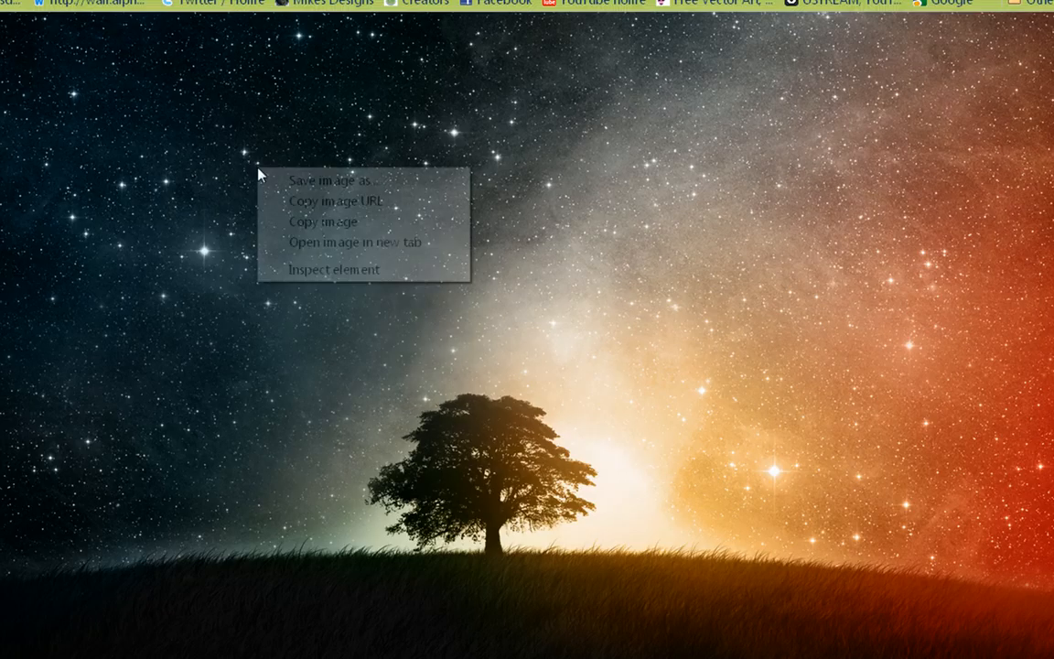
left_click(285, 174)
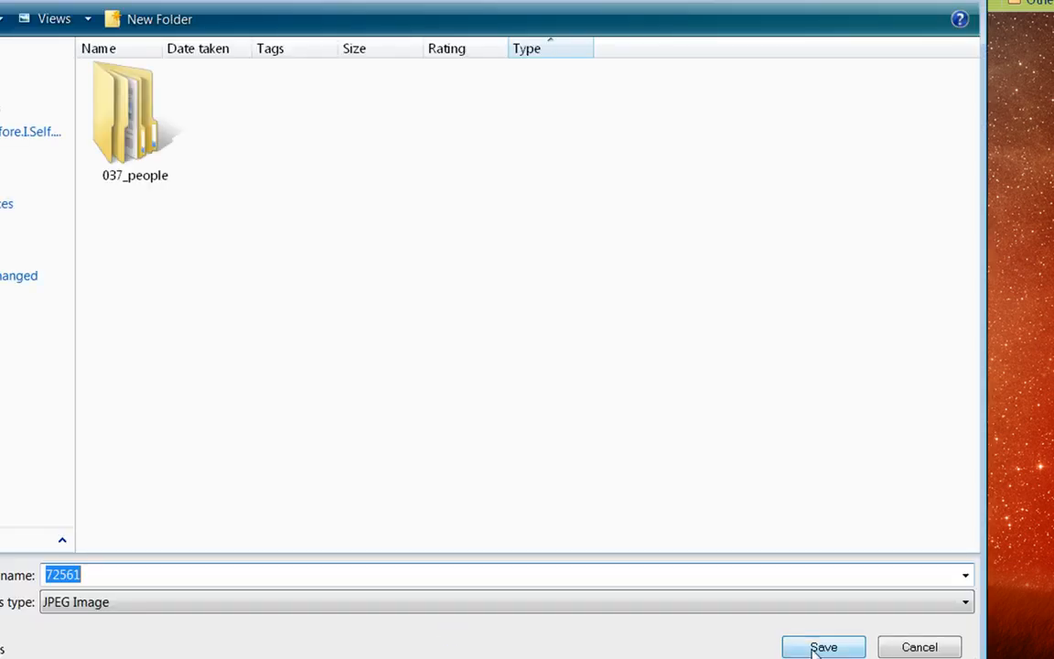
left_click(823, 647)
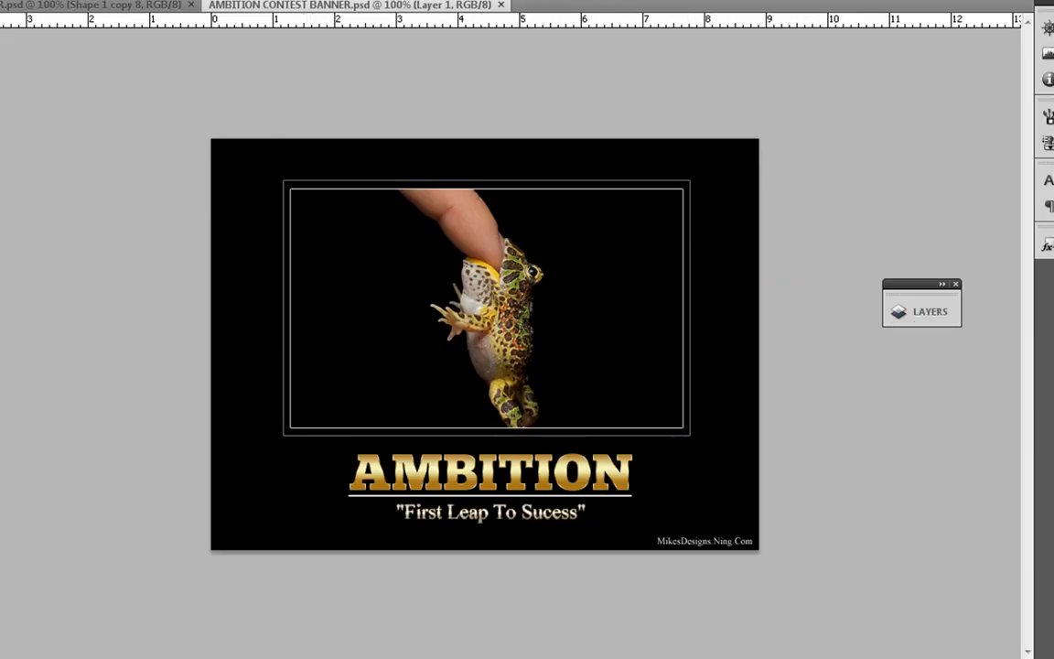
In Photoshop, create a 640 × 480 pixel RGB document at 72 pixels/inch and fill the canvas with black.
key("alt+f")
key("ctrl+n")
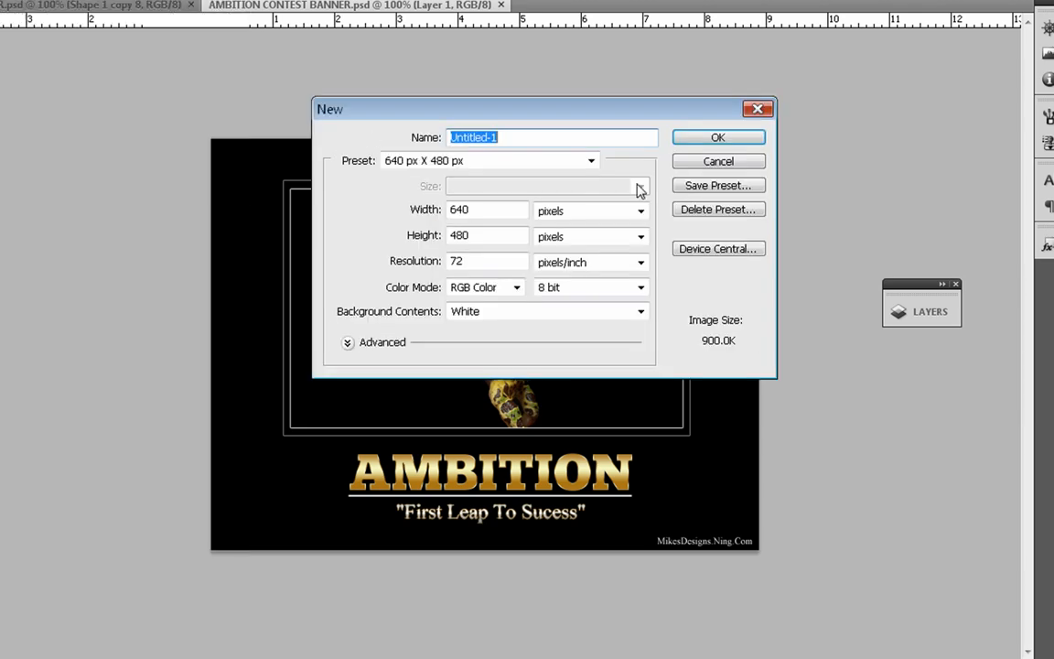
left_click(700, 139)
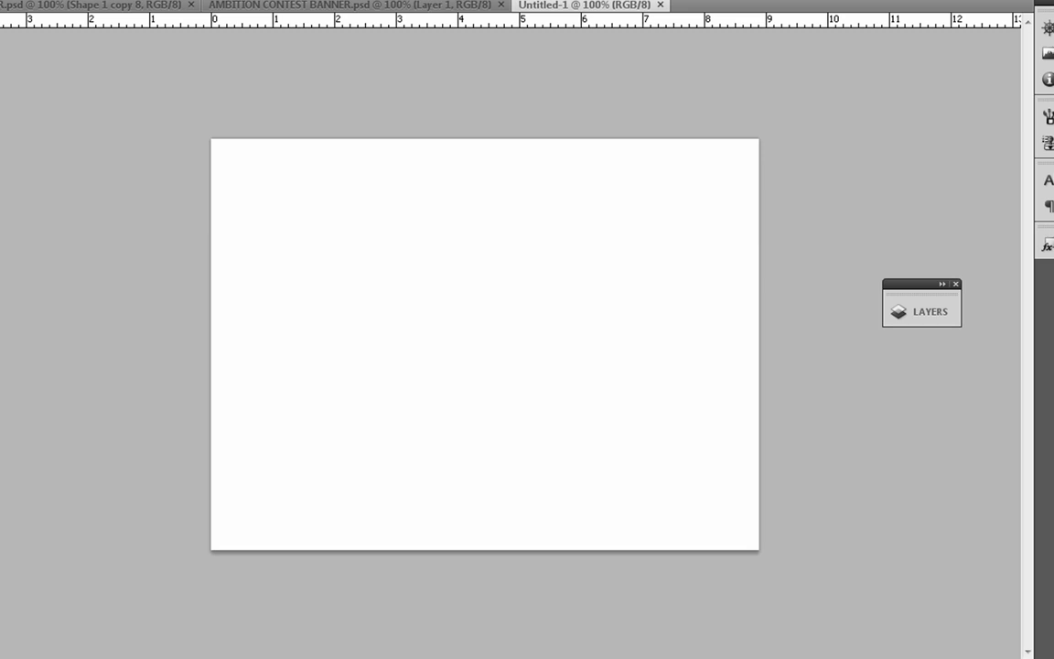
left_click(393, 292)
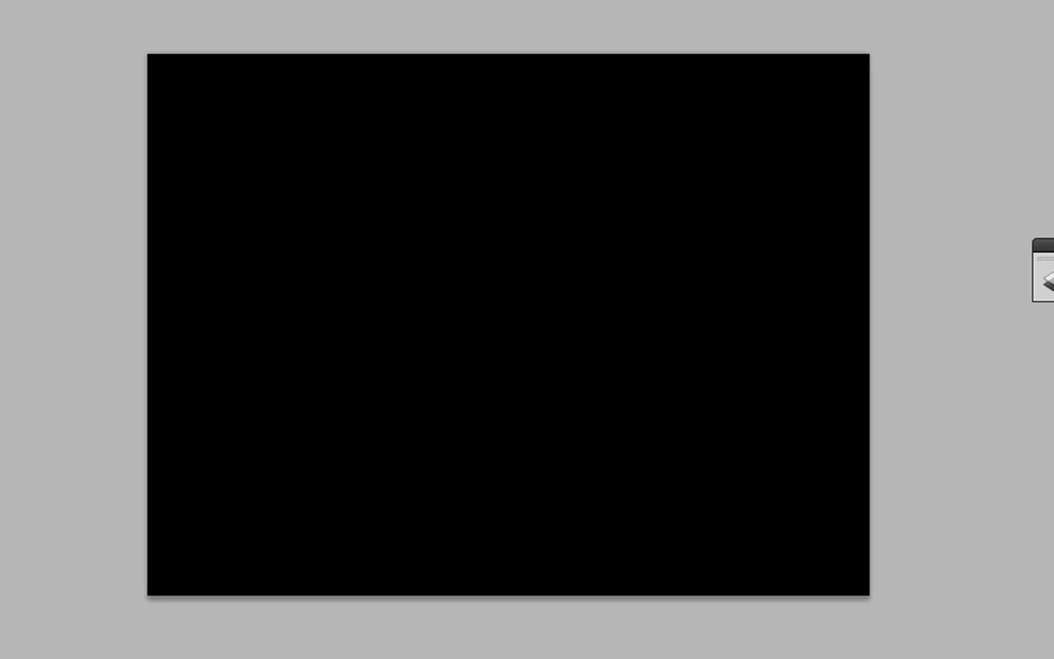
Show the grid and place two horizontal and two vertical guides to form a margin just inside the four canvas edges.
key("ctrl+apostrophe")
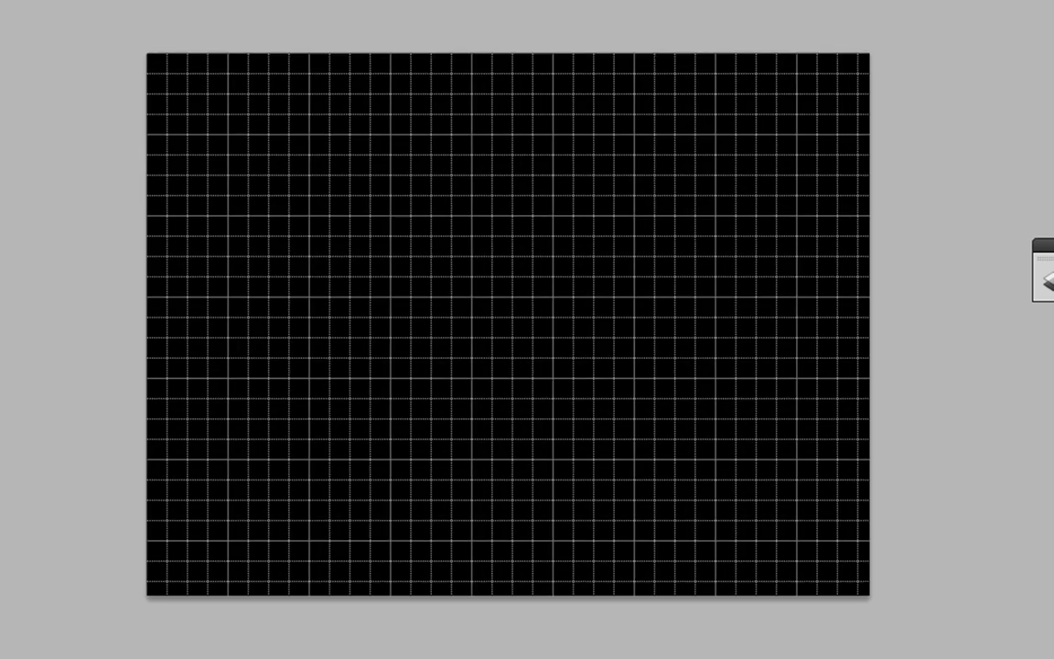
left_click_drag(446, 2, 462, 519)
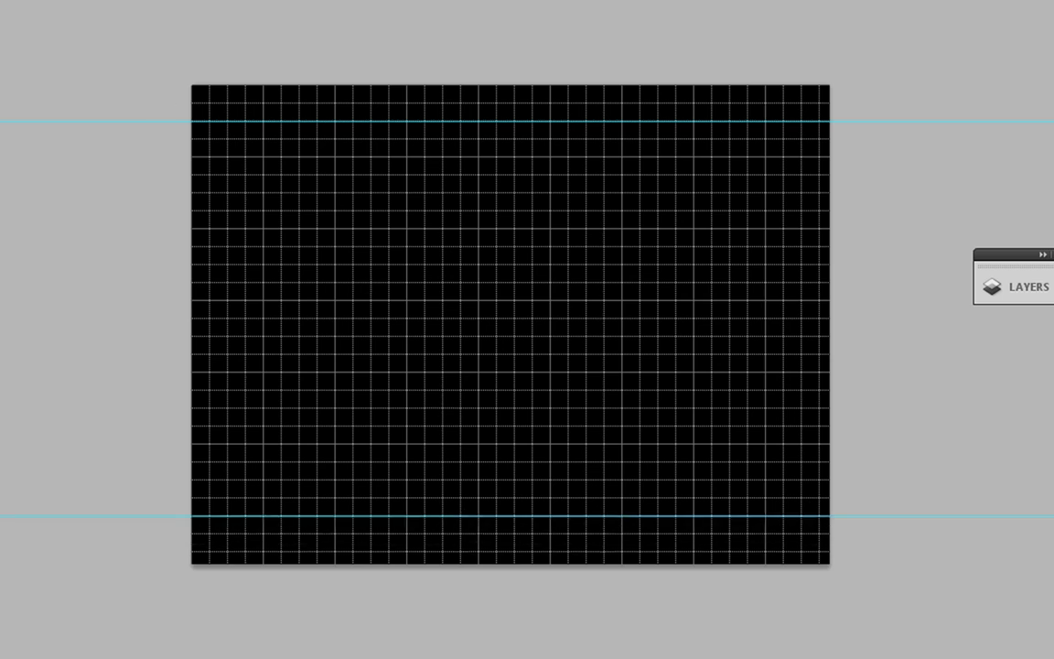
left_click_drag(1, 142, 227, 196)
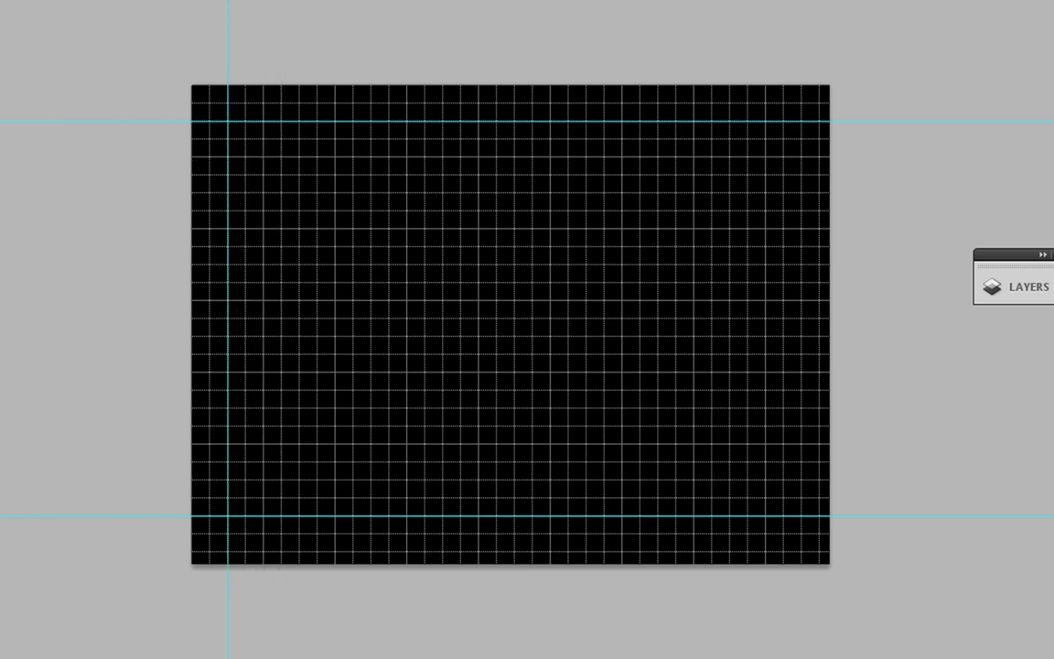
left_click_drag(2, 192, 802, 247)
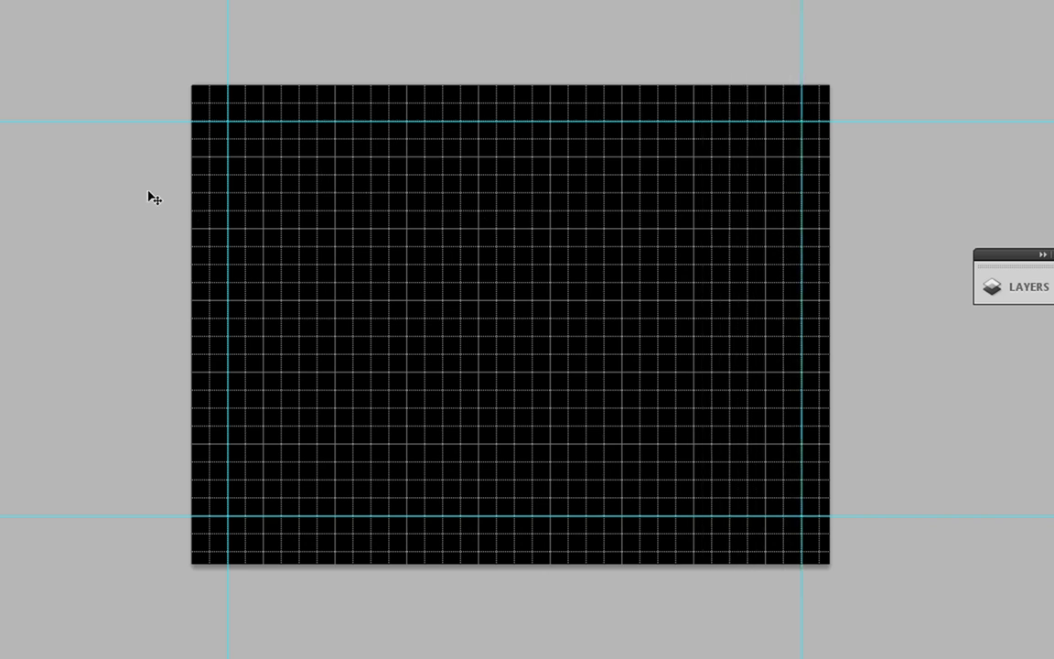
Add two inner vertical guides four grid squares inside the outer vertical ones, and hide the grid.
left_click_drag(2, 151, 302, 149)
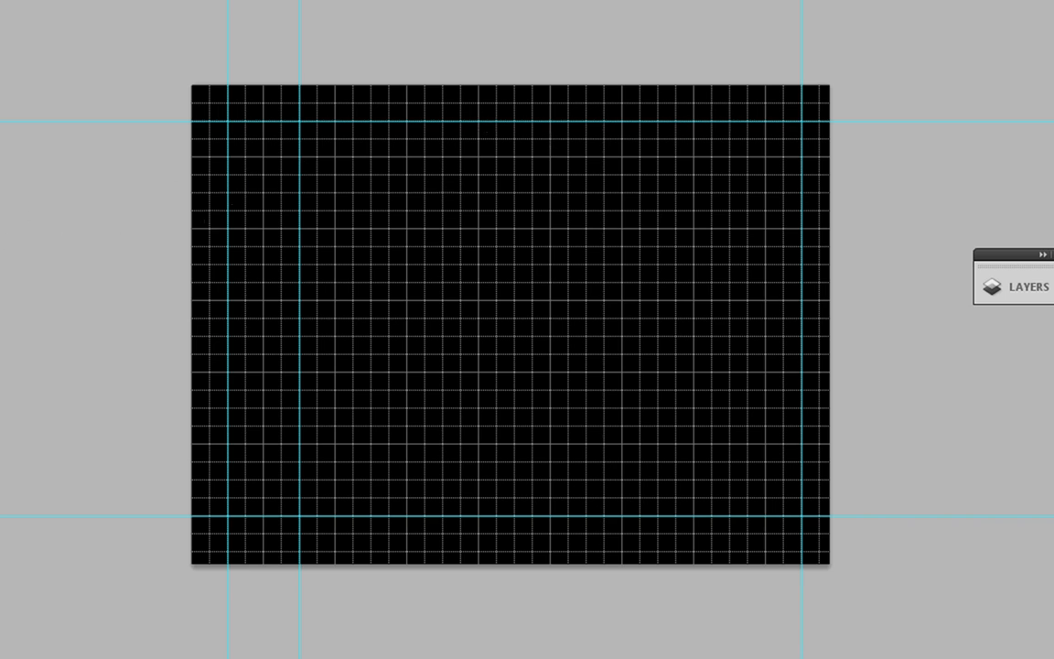
left_click_drag(5, 152, 736, 169)
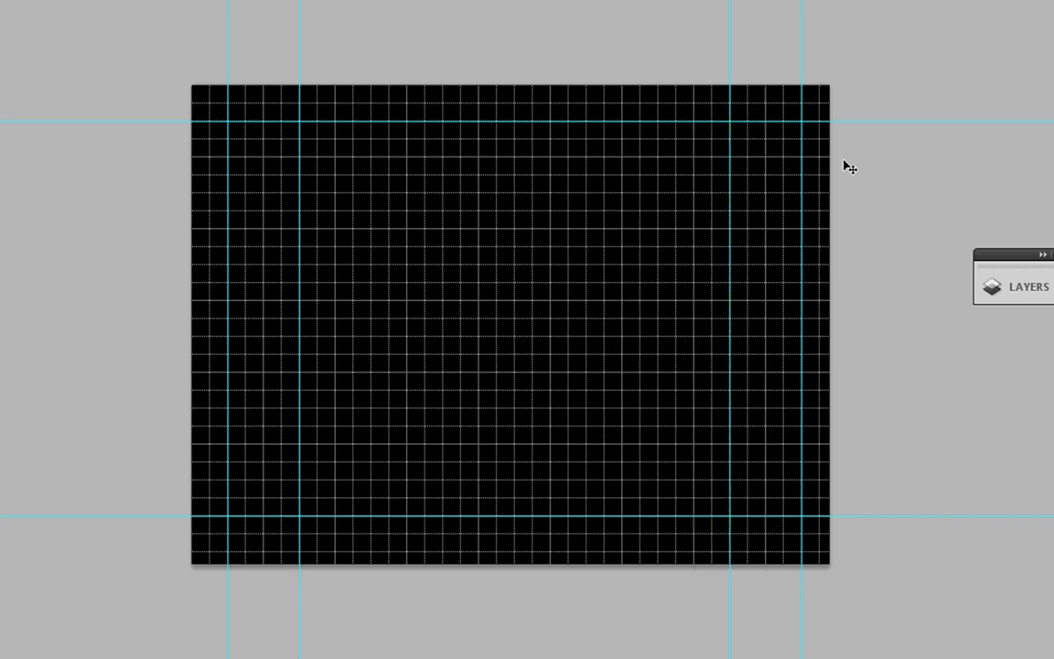
key("ctrl+apostrophe")
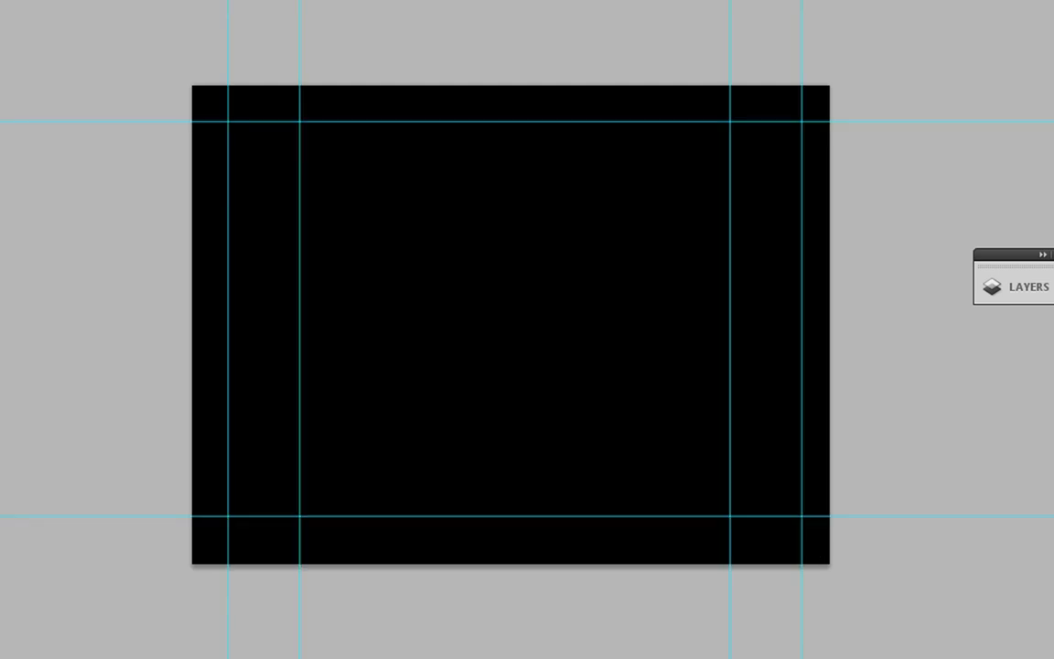
Add two inner horizontal guides, one just below the upper guide and one above the lower guide.
left_click_drag(549, 78, 549, 157)
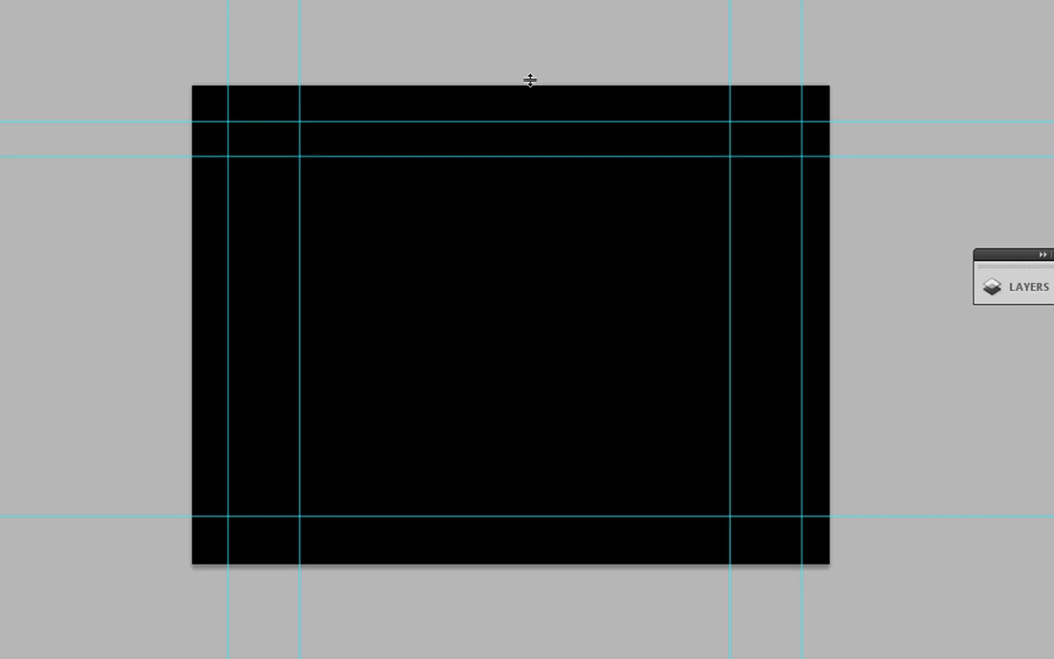
left_click_drag(530, 81, 524, 447)
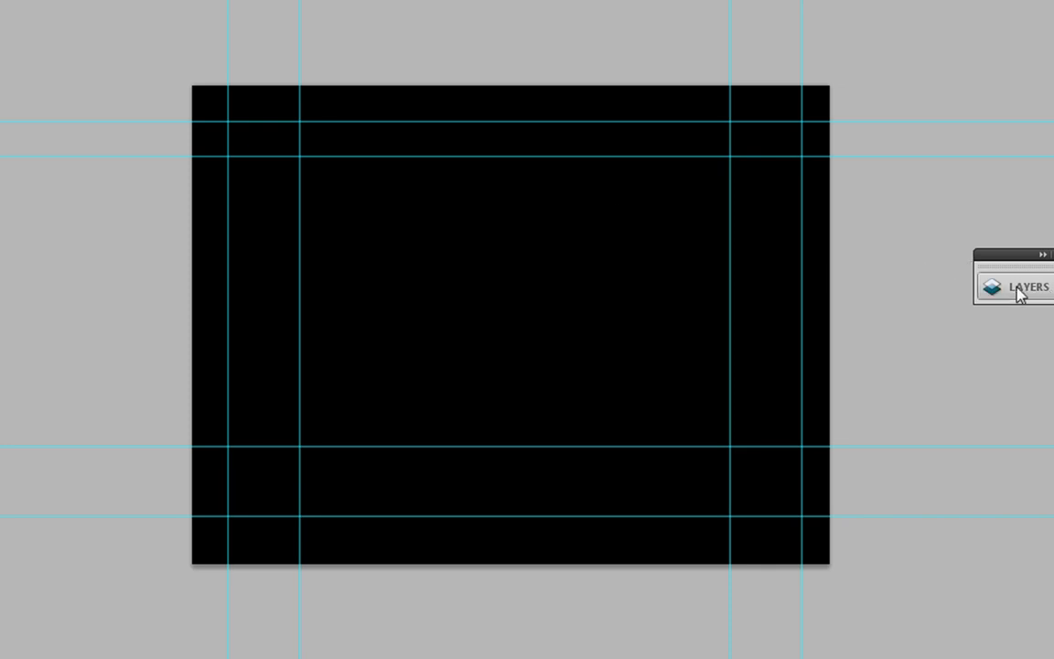
Place the wallpaper image 72561 from the Downloads folder into the document.
key("alt+f")
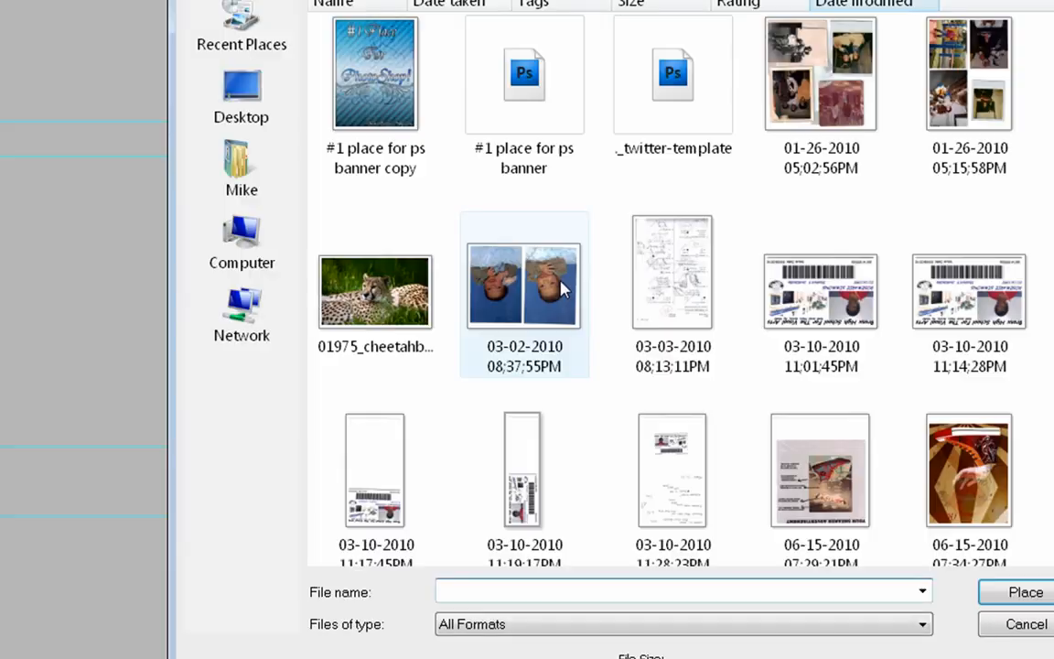
left_click(241, 168)
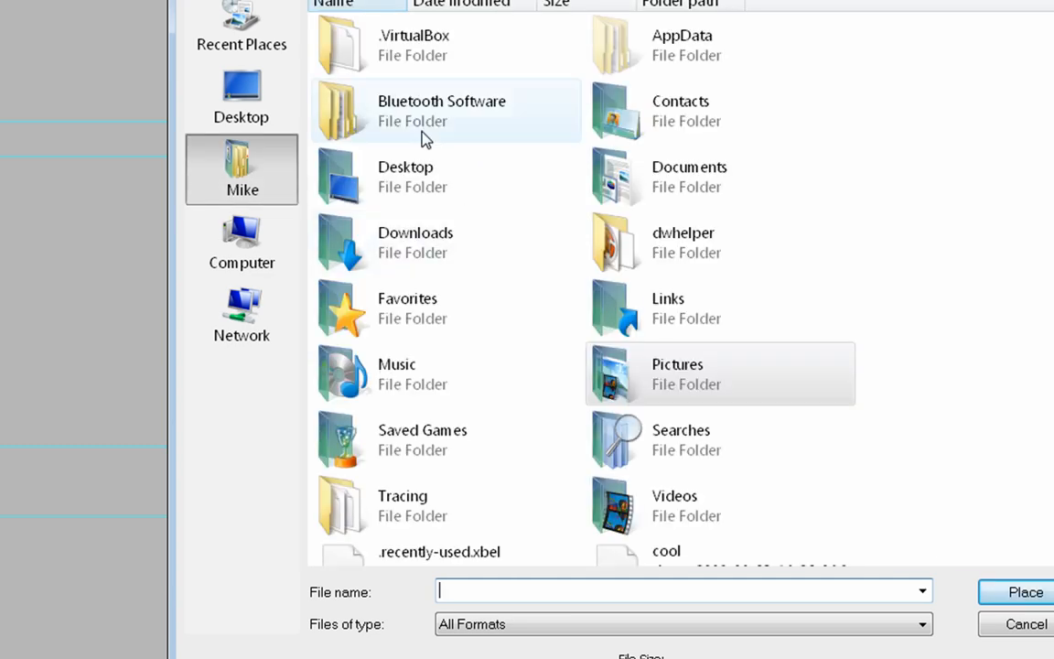
double_click(510, 245)
scroll(630, 365, "down", 10)
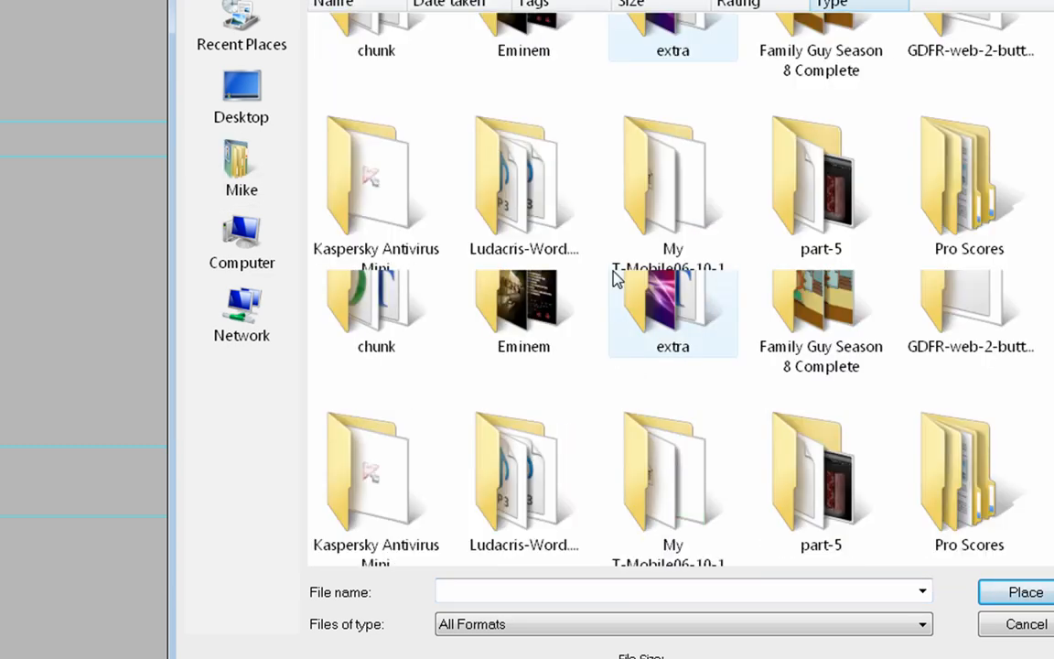
scroll(675, 339, "down", 10)
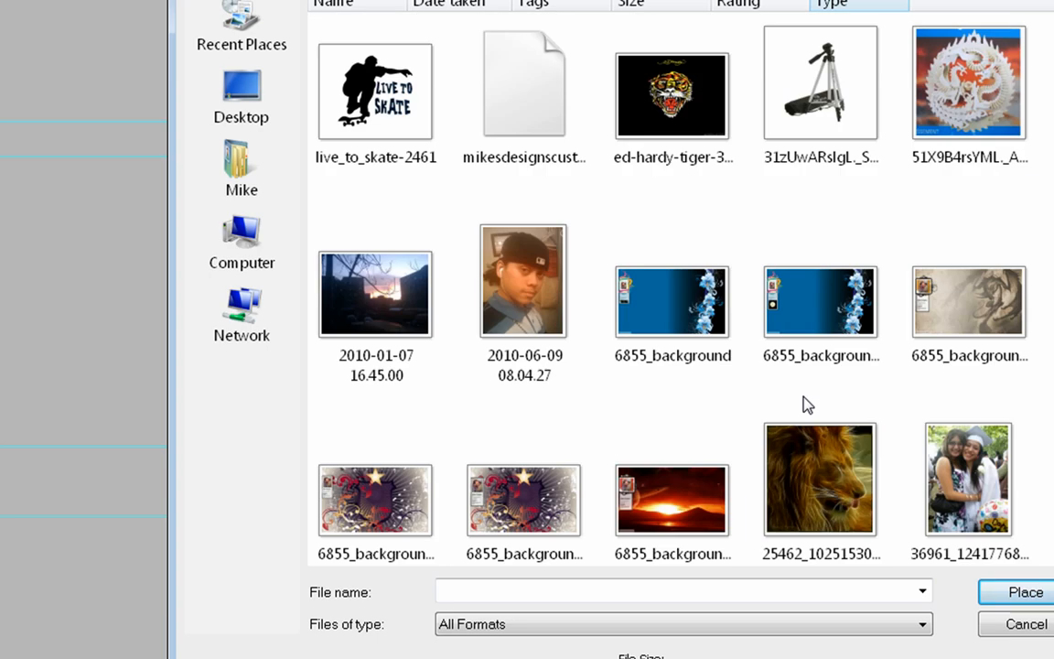
scroll(744, 416, "down", 3)
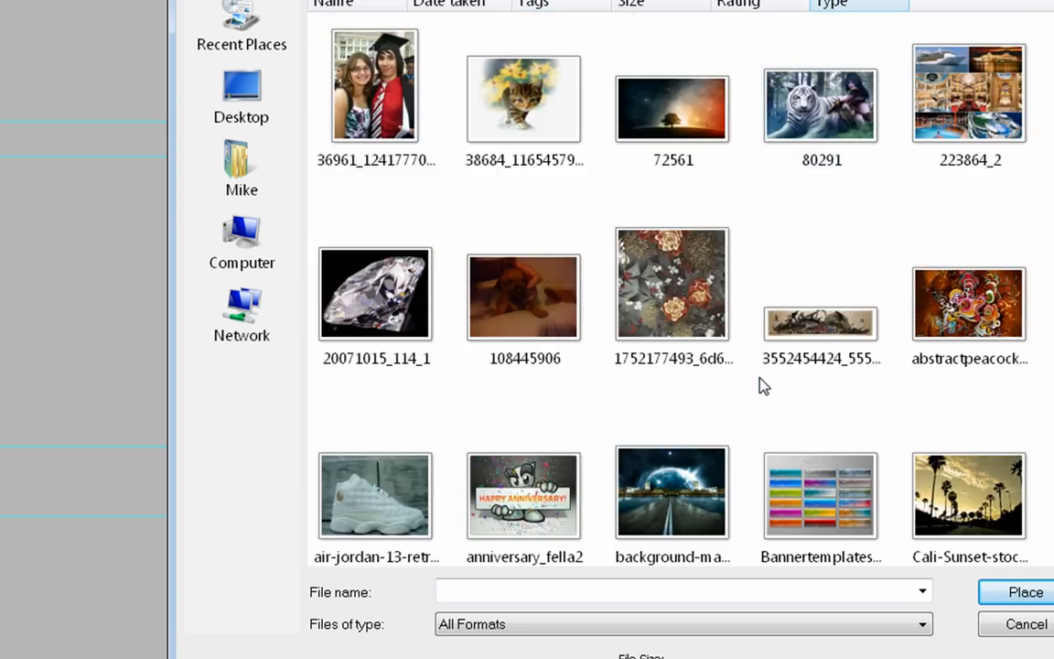
left_click(691, 139)
left_click(1046, 598)
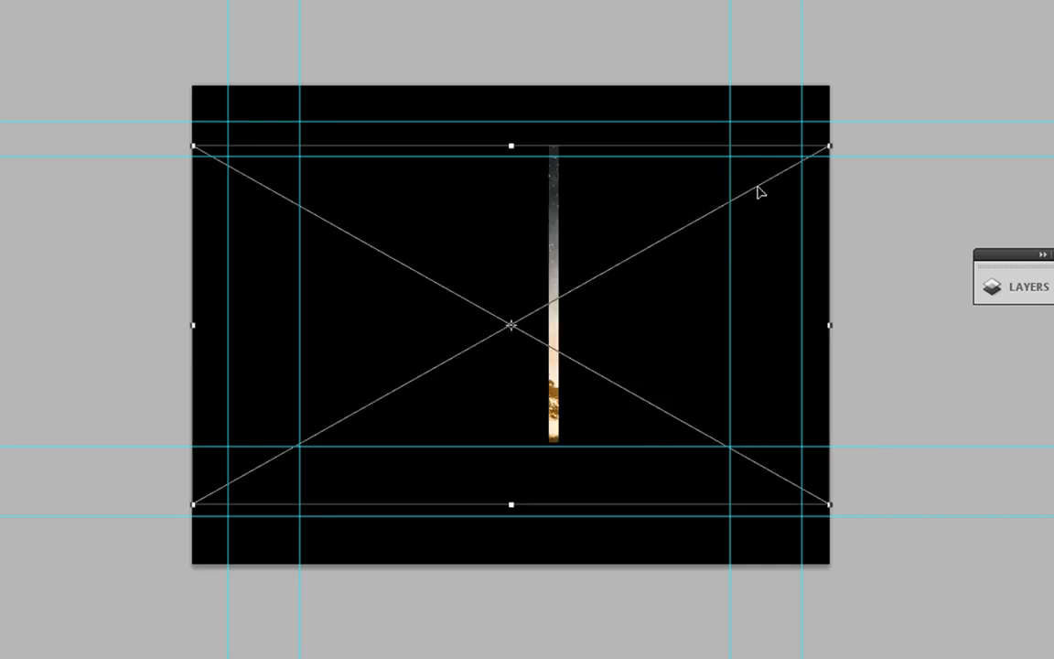
Scale the placed wallpaper down, nudge it up, and narrow it to fit between the two inner vertical guides.
left_click_drag(830, 145, 747, 216)
key("shift+Up")
key("shift+Up")
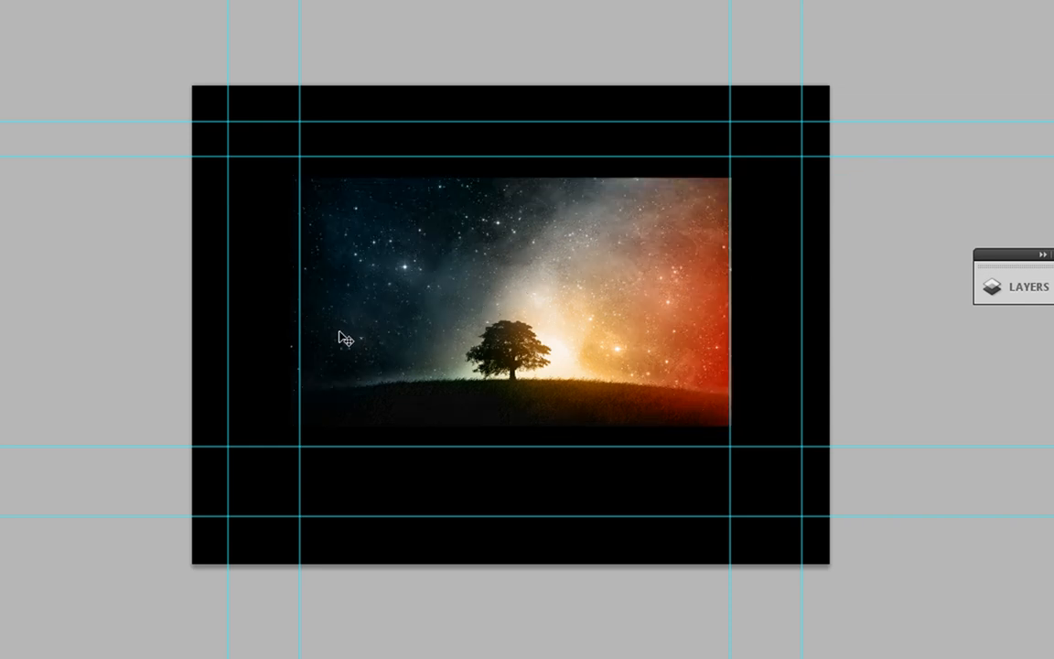
key("ctrl+t")
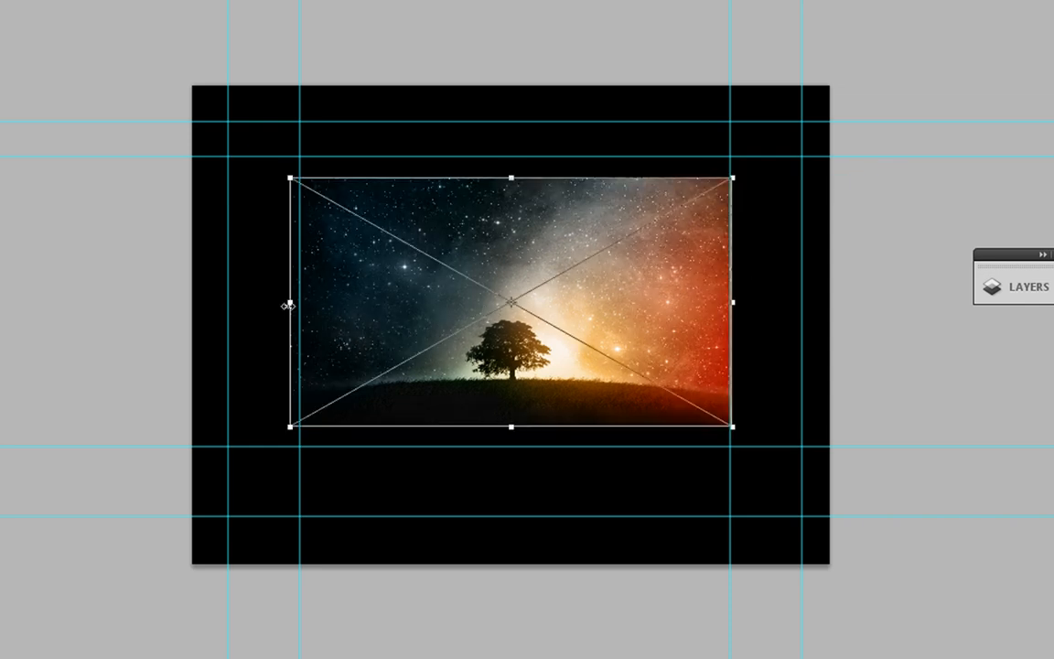
left_click_drag(287, 305, 294, 305)
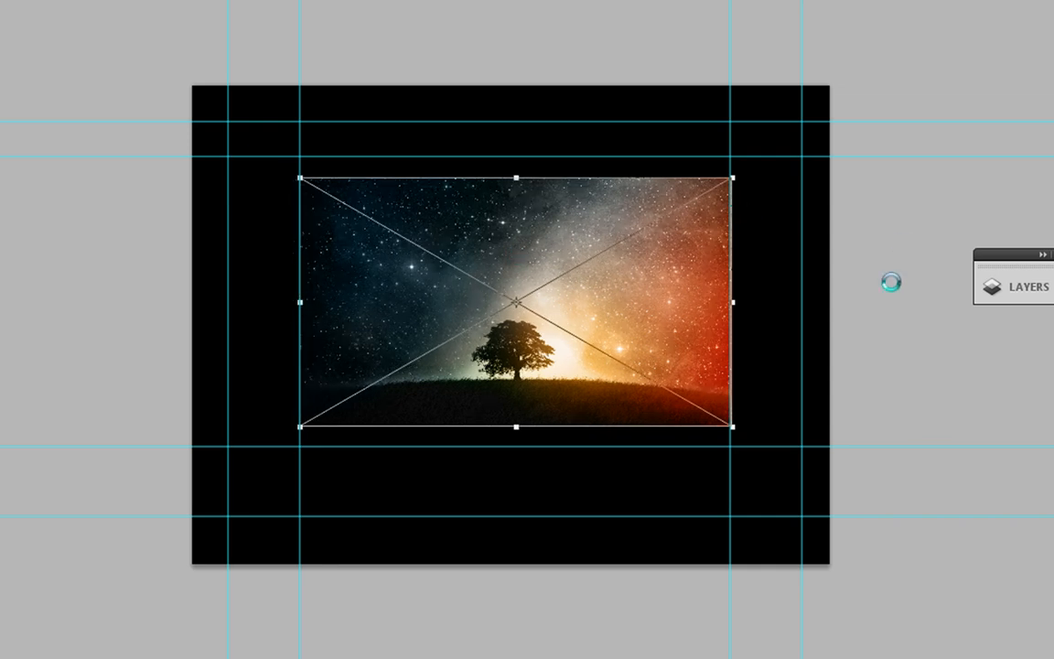
key("Return")
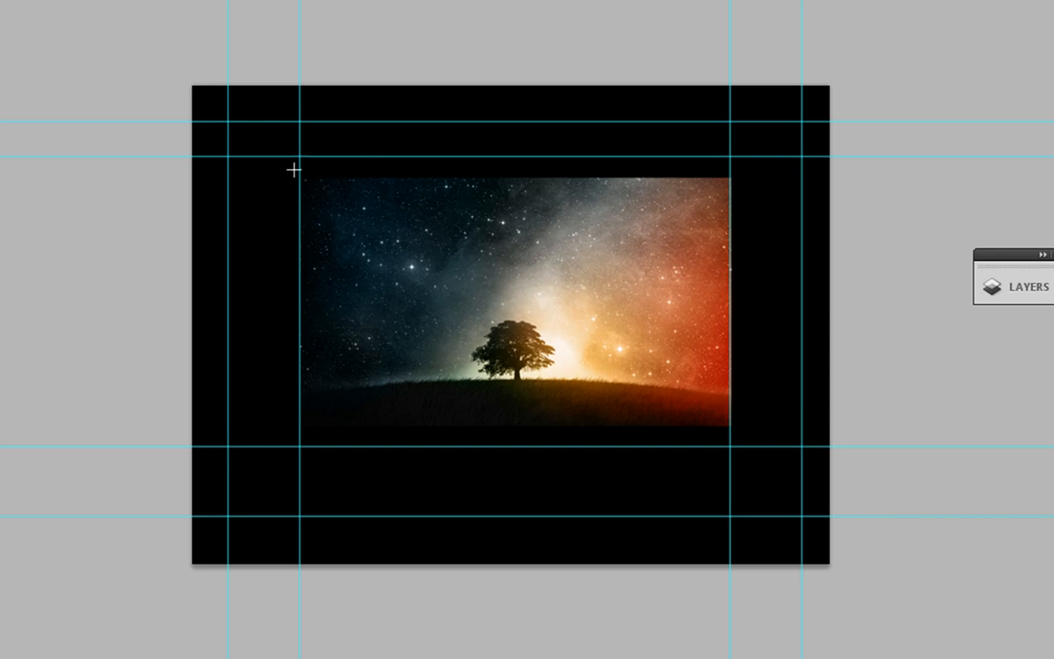
Draw a rectangle shape with slightly rounded corners around the wallpaper, leaving a narrow, even margin on all sides.
left_click_drag(301, 169, 772, 444)
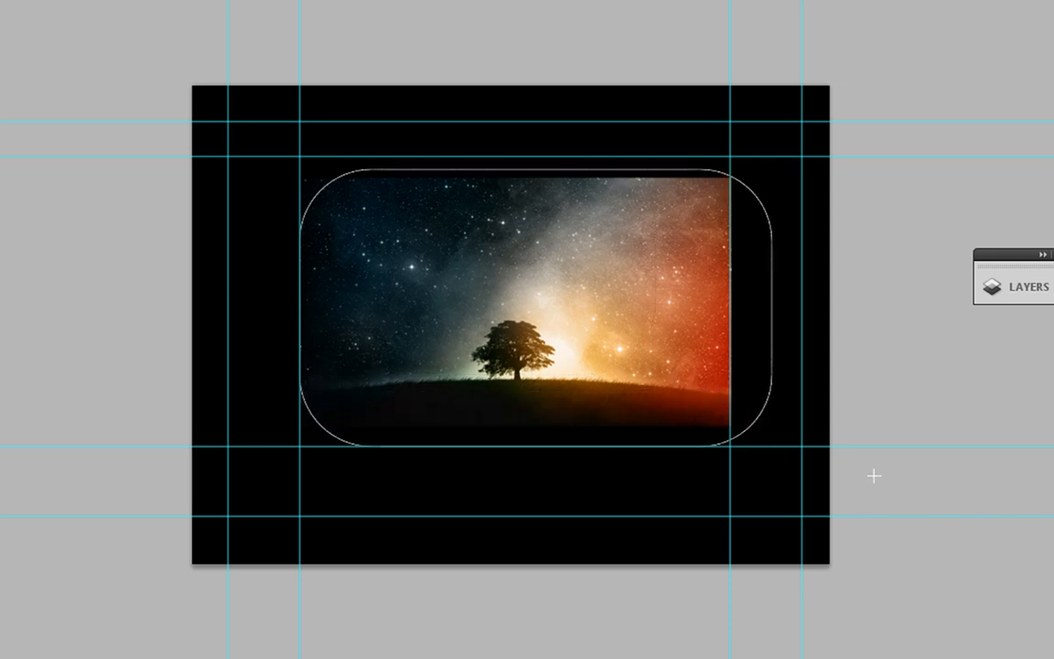
key("ctrl+z")
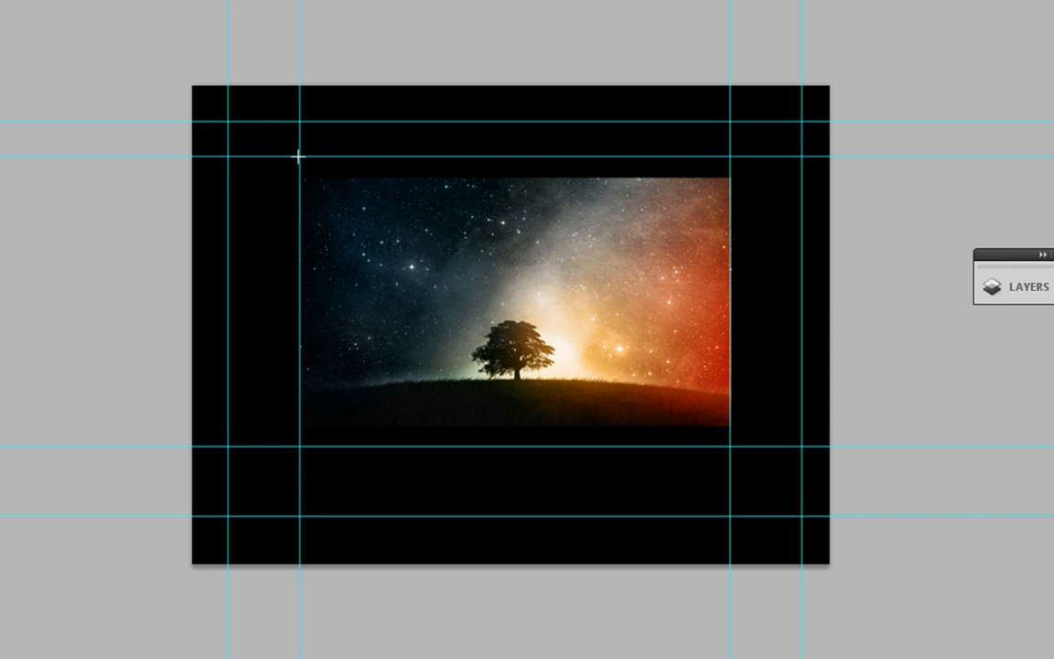
left_click_drag(287, 164, 742, 436)
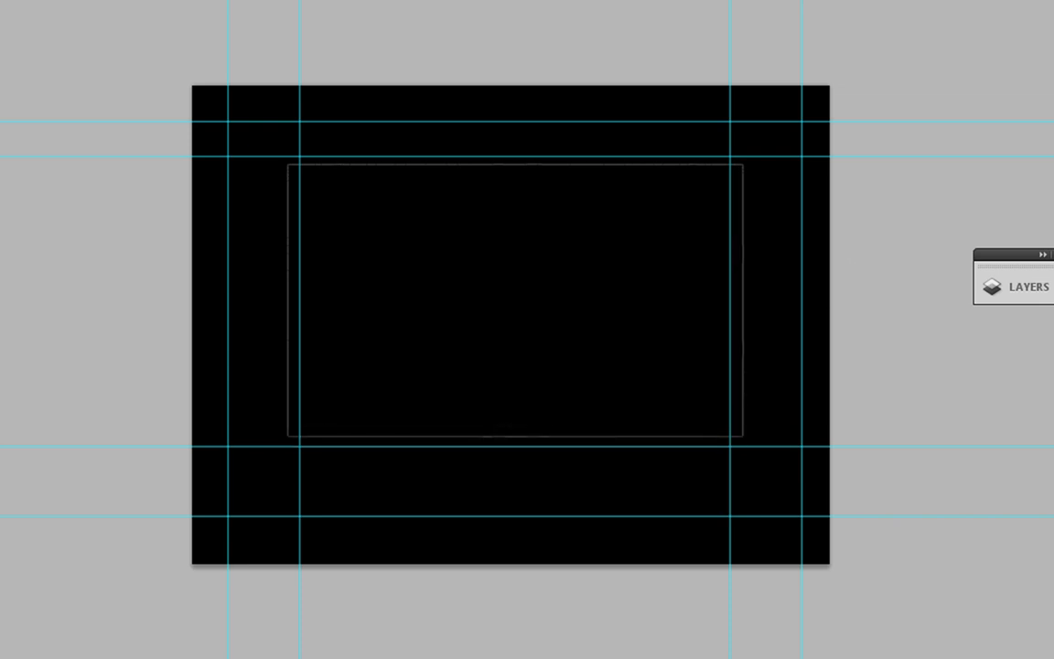
Add a light grey outside Stroke effect to the Shape 1 layer.
left_click(1023, 286)
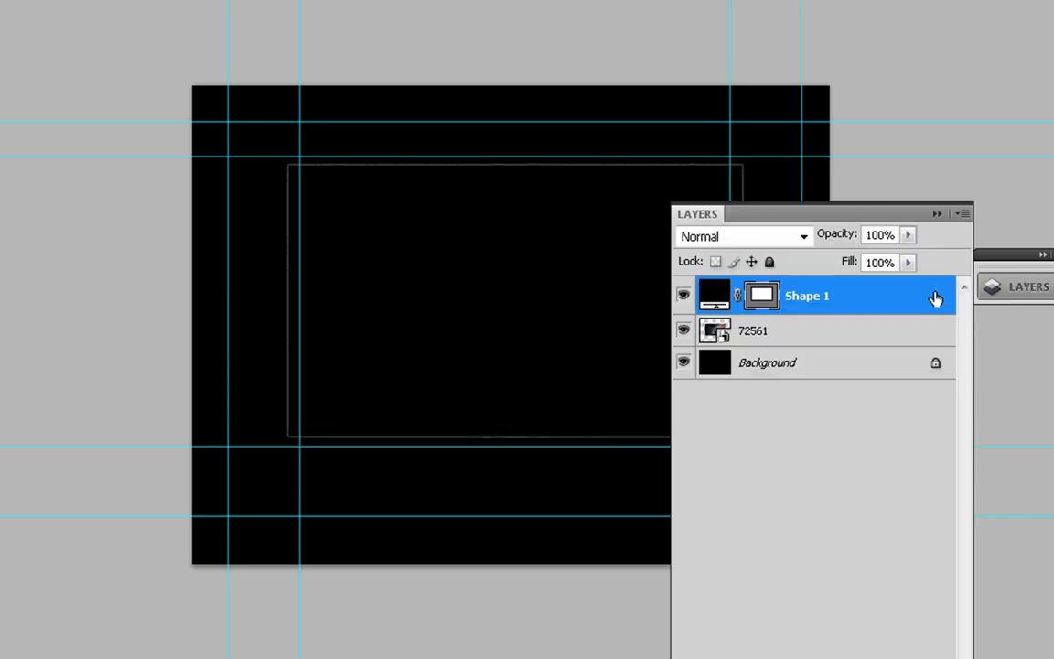
double_click(920, 305)
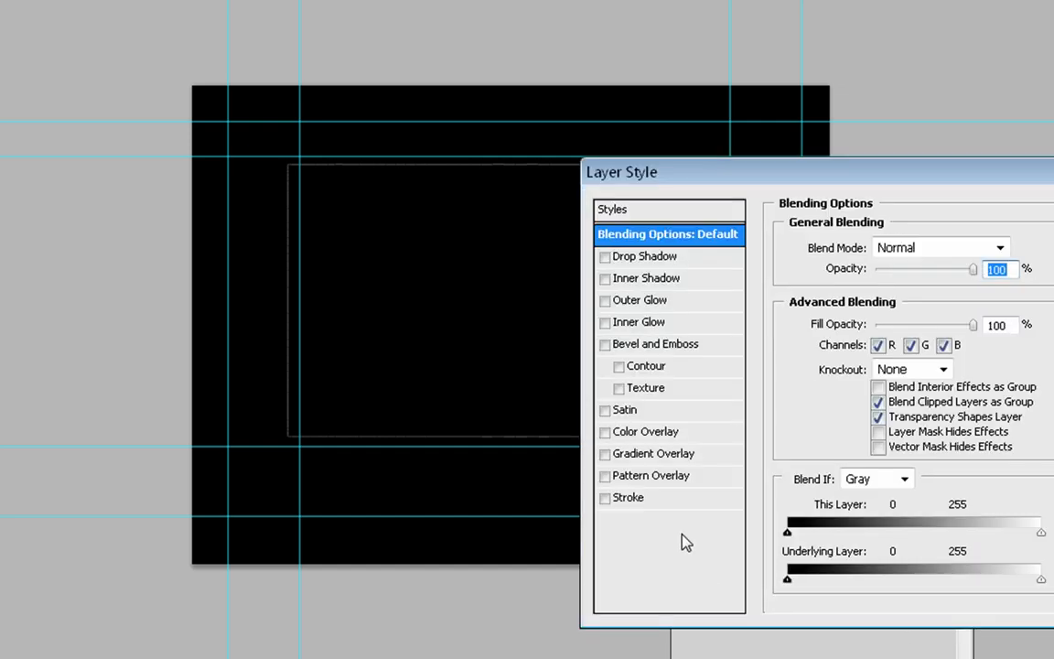
left_click(671, 500)
left_click(833, 391)
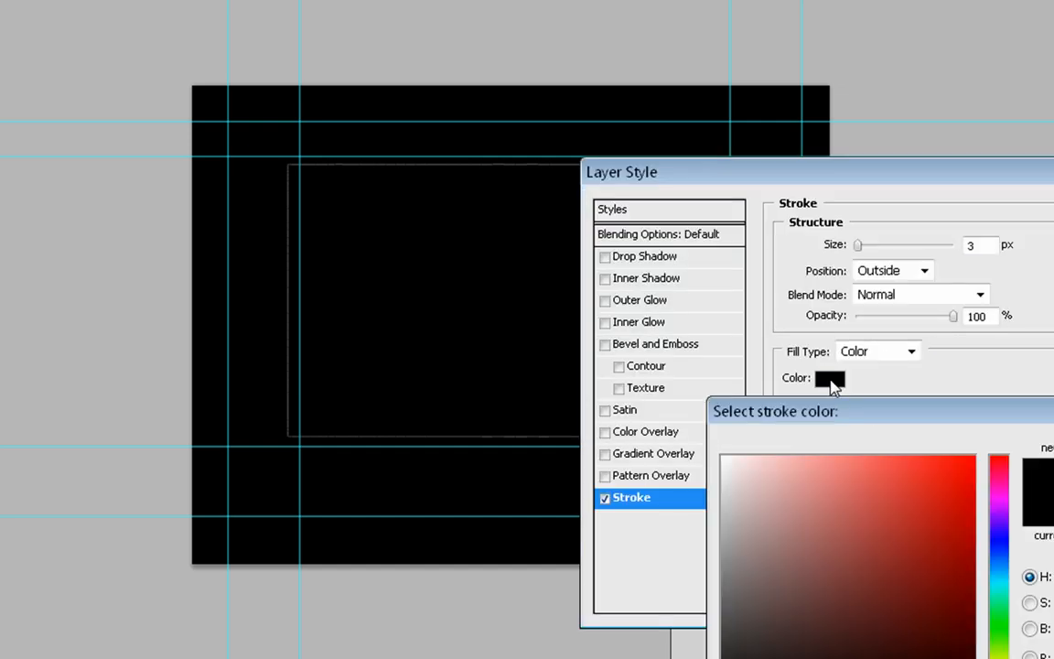
left_click(758, 553)
left_click_drag(757, 553, 723, 526)
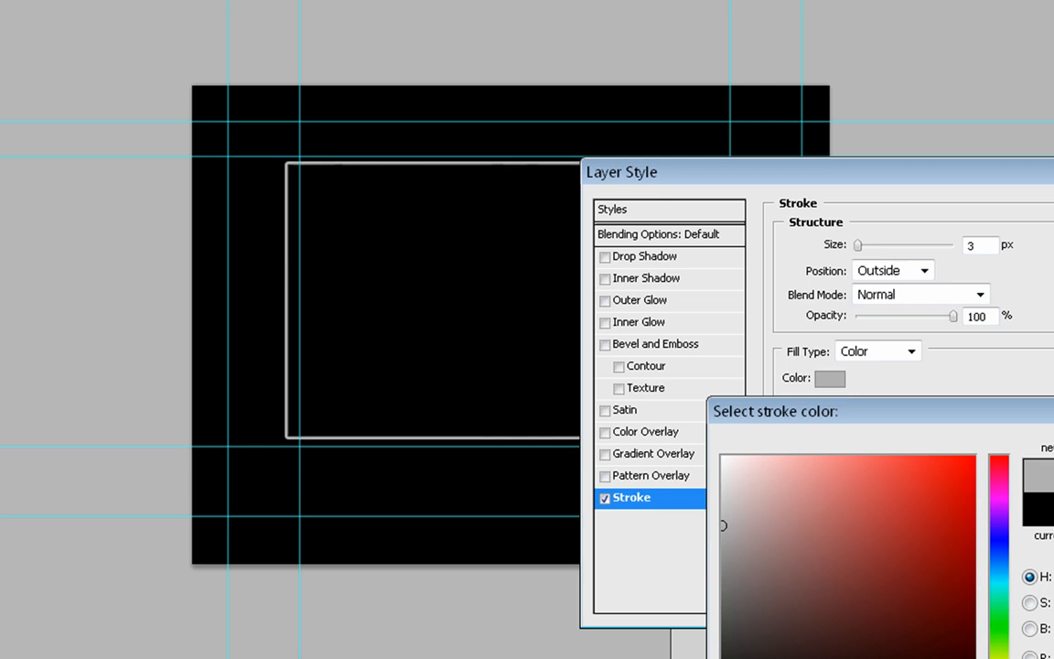
key("Return")
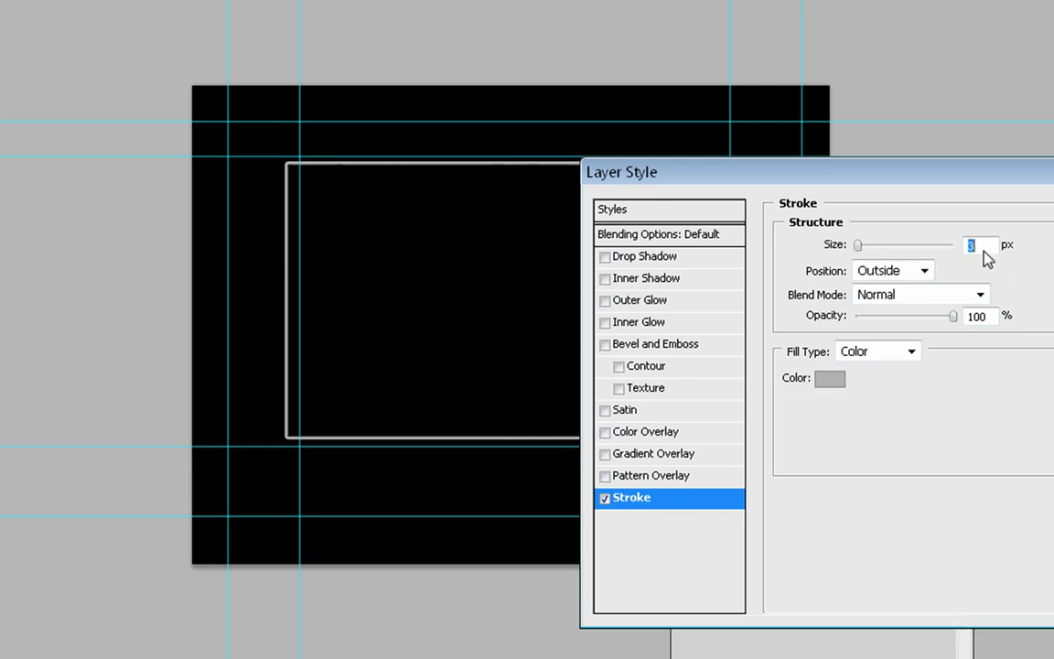
Set the frame's stroke size to 1 px and the shape layer's fill to 0%.
key("Down")
key("Down")
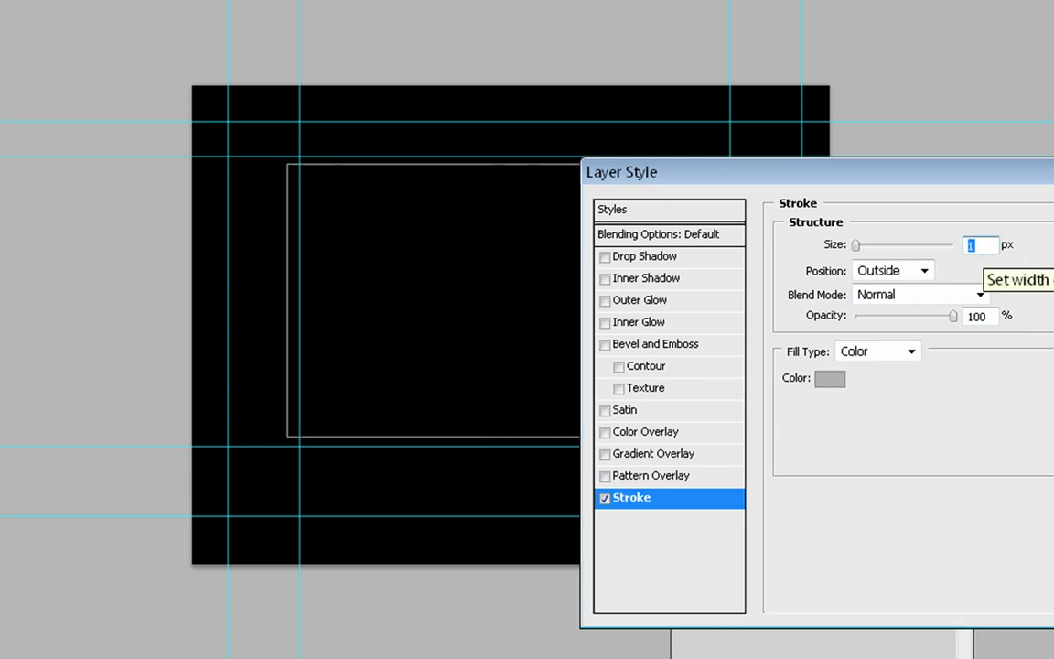
key("Return")
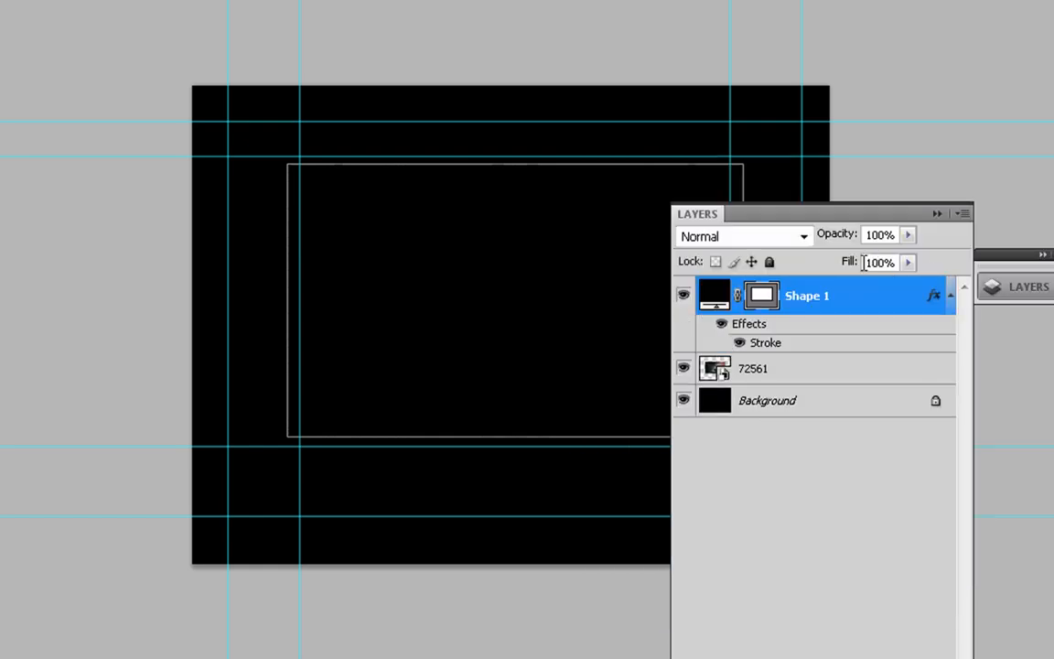
left_click_drag(852, 267, 712, 284)
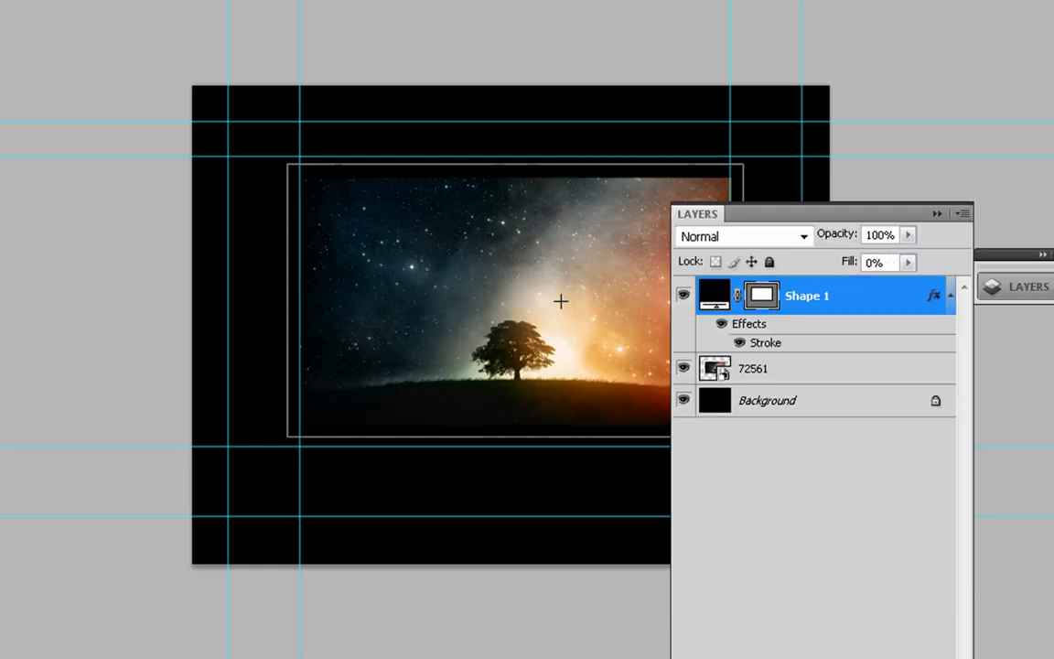
left_click(938, 214)
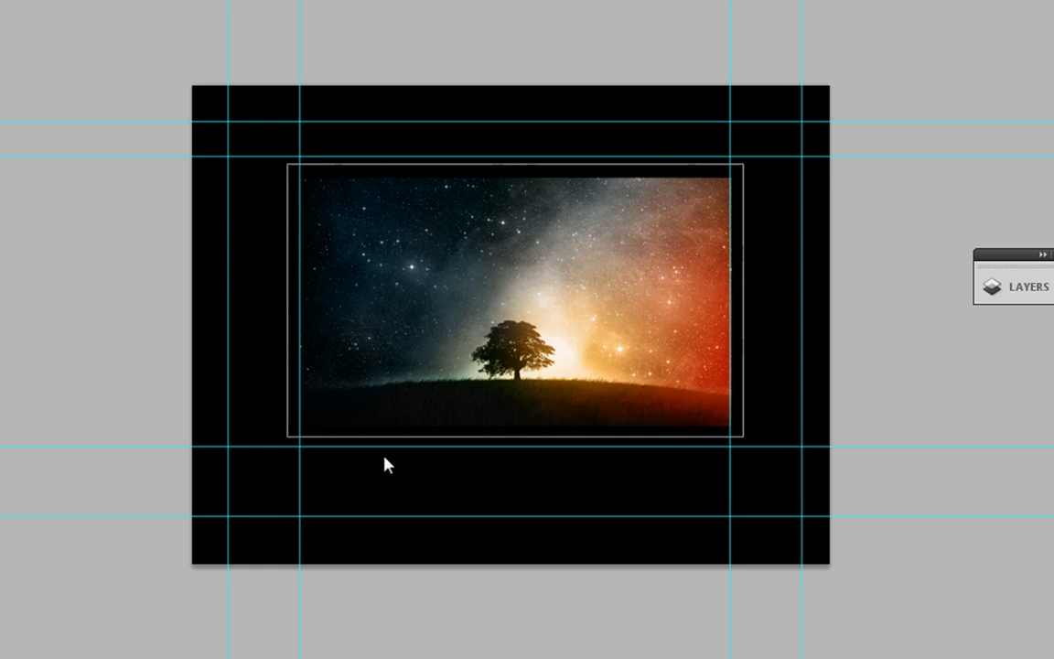
Add the title text "Ambition" below the framed wallpaper.
key("t")
left_click(360, 482)
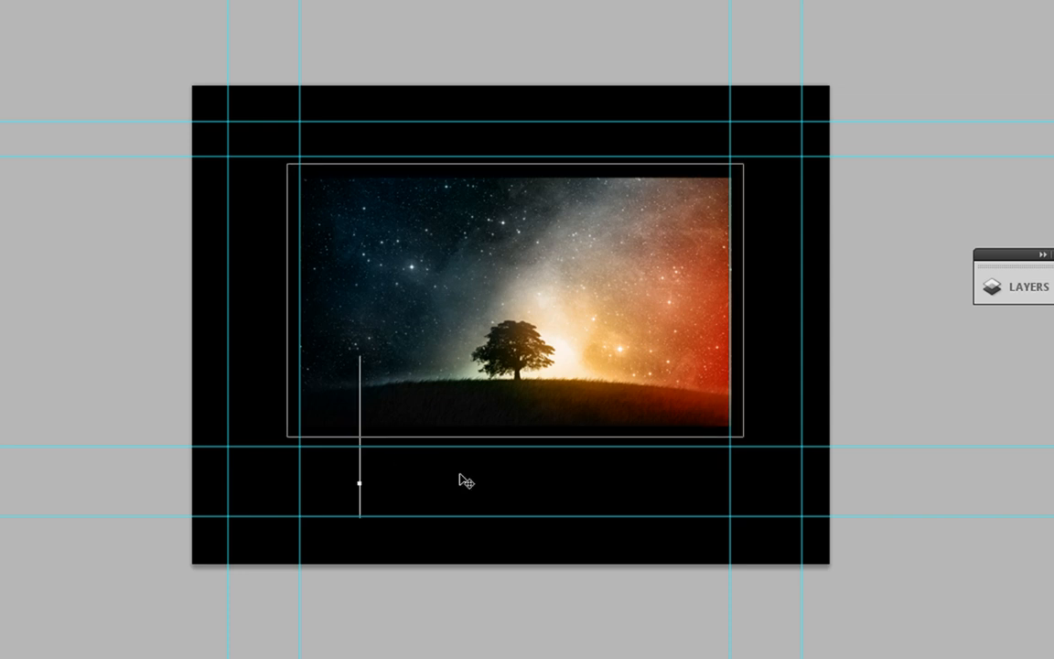
type("Amb")
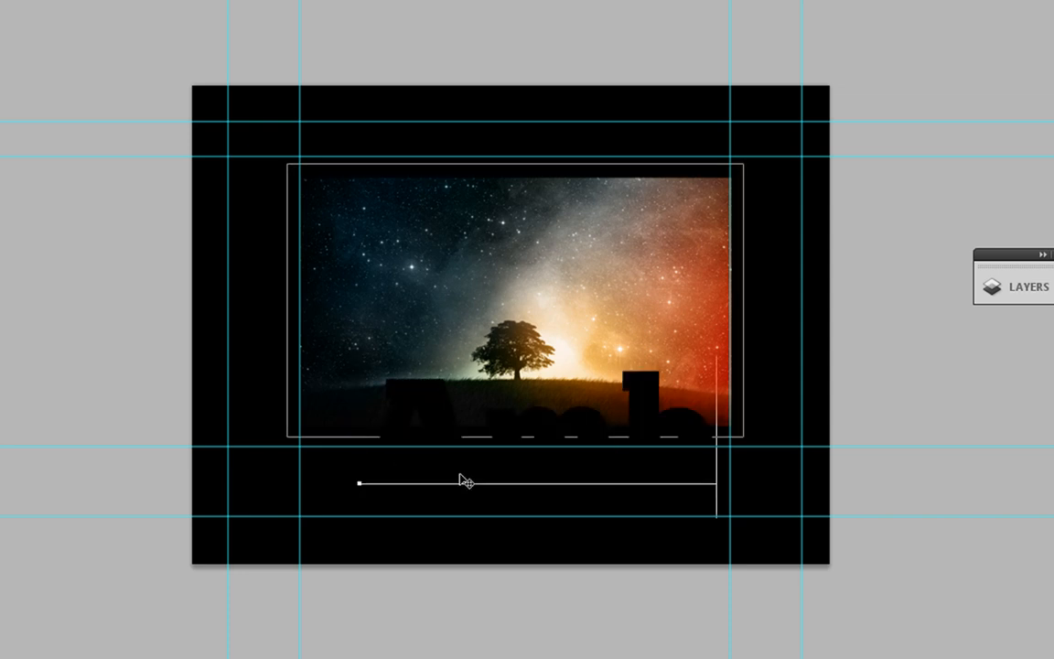
type("ien")
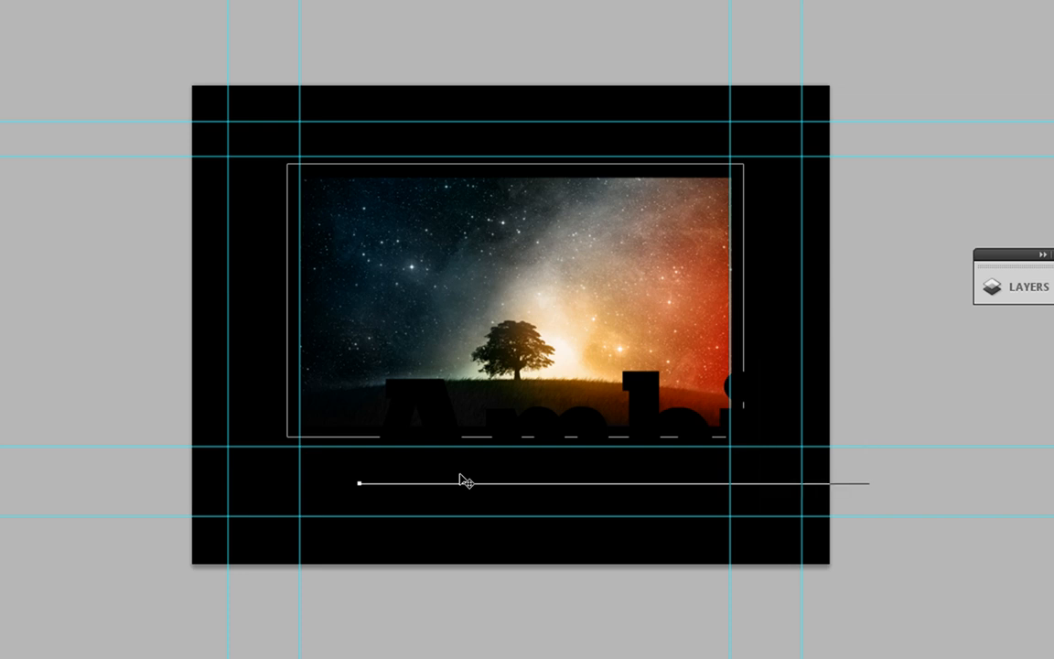
type("ce")
key("ctrl+Return")
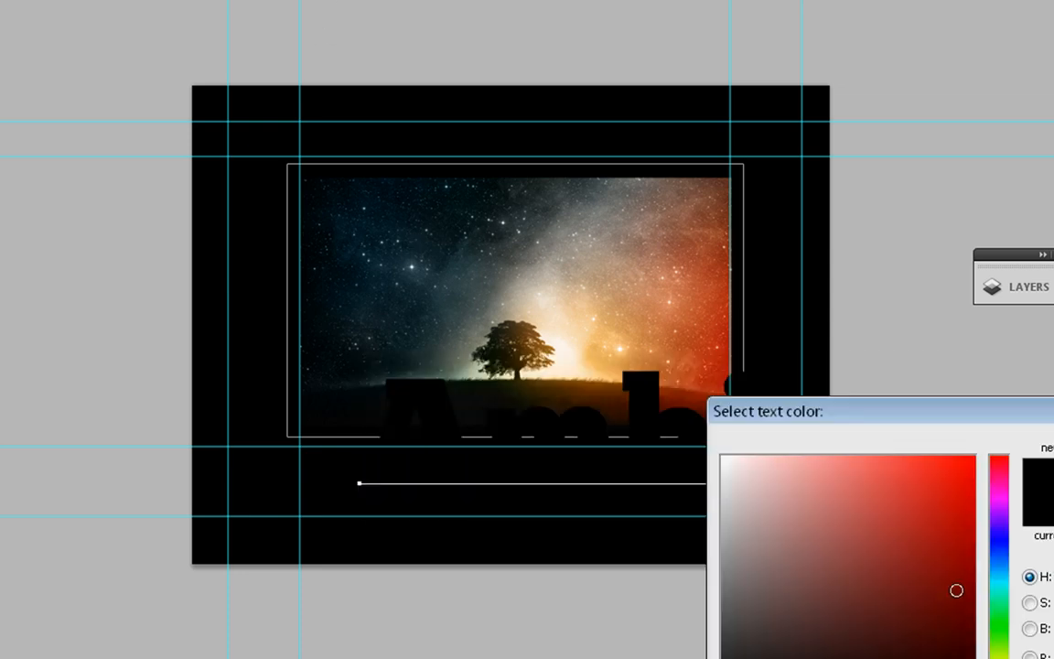
Color the "Ambition" title medium blue and set its font size to 72 pt.
left_click(1000, 655)
left_click_drag(965, 537, 966, 531)
left_click(999, 574)
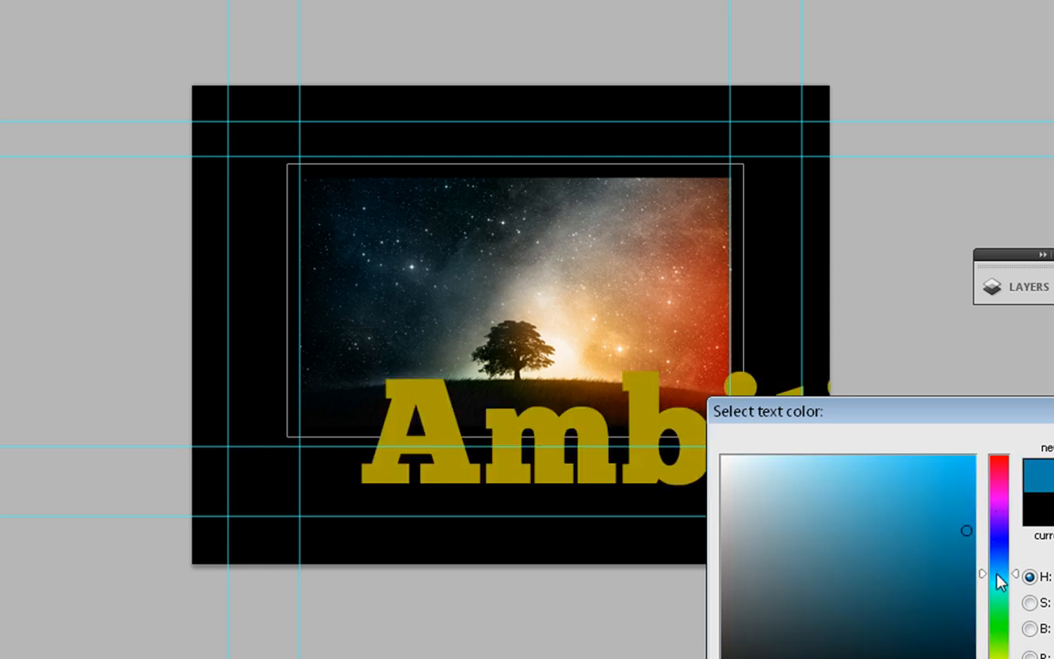
key("Return")
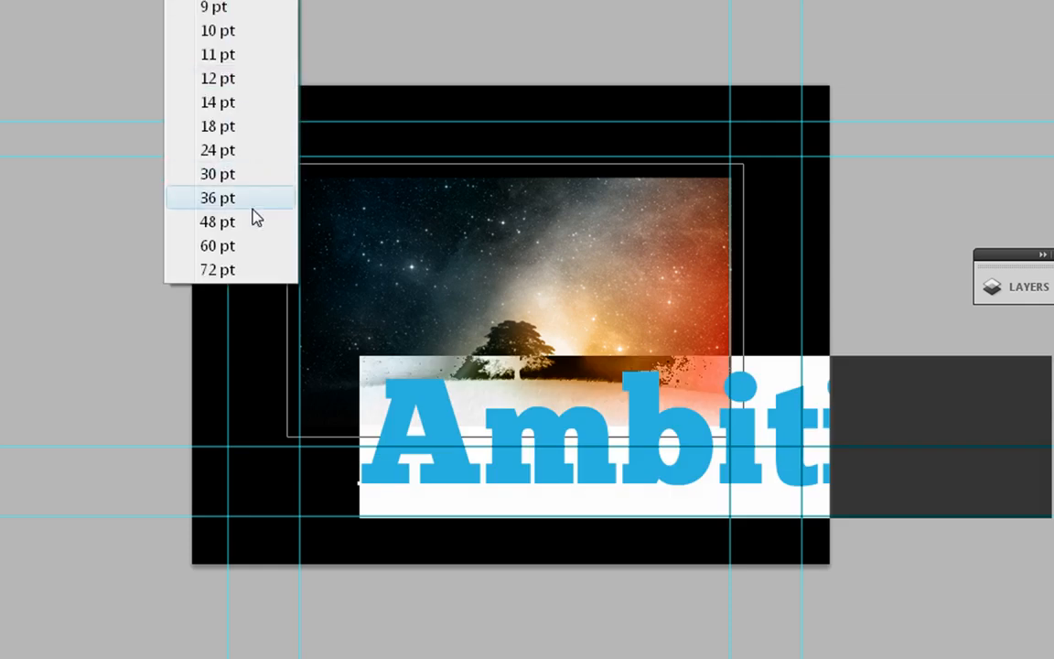
left_click(253, 201)
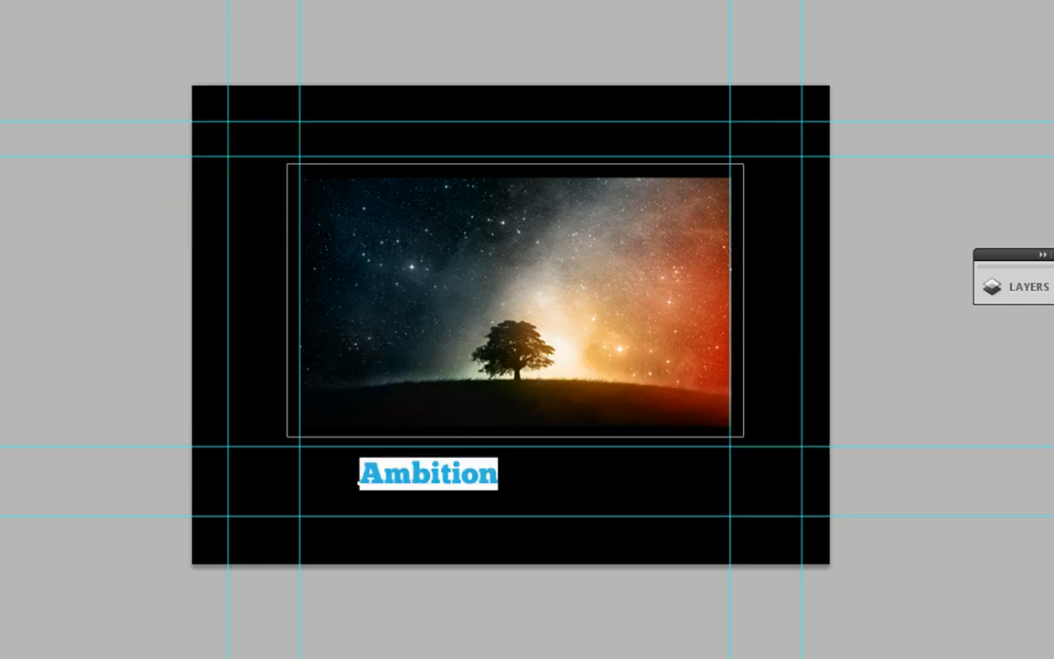
left_click(284, 244)
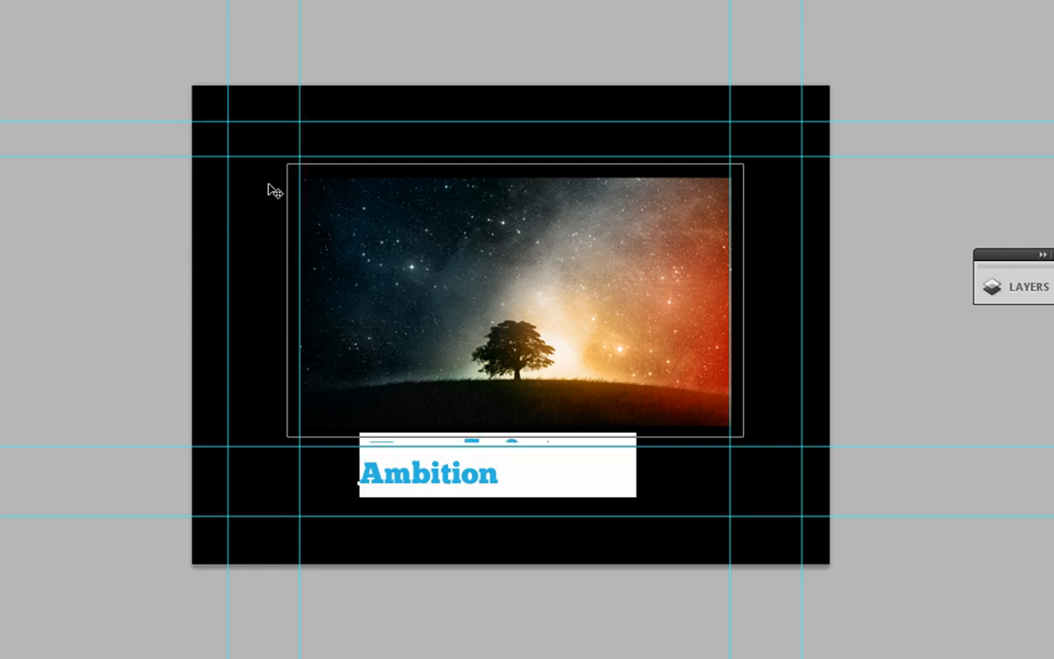
key("ctrl+Return")
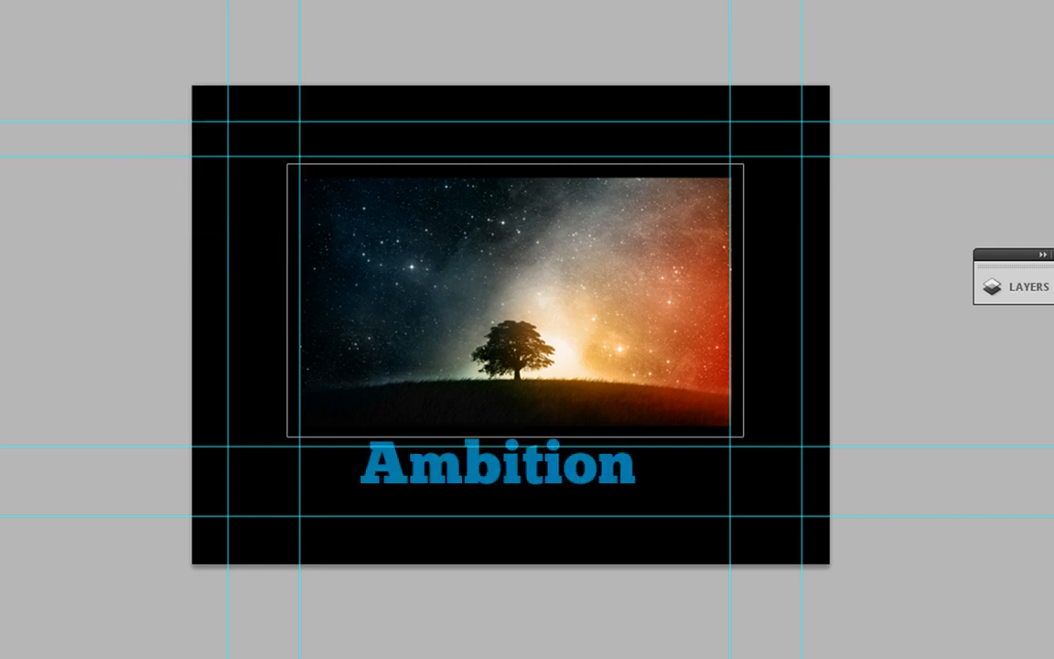
Move the title down so it sits roughly centered beneath the frame, between the two lower horizontal guides.
left_click_drag(472, 474, 499, 486)
key("ctrl+apostrophe")
key("ctrl+apostrophe")
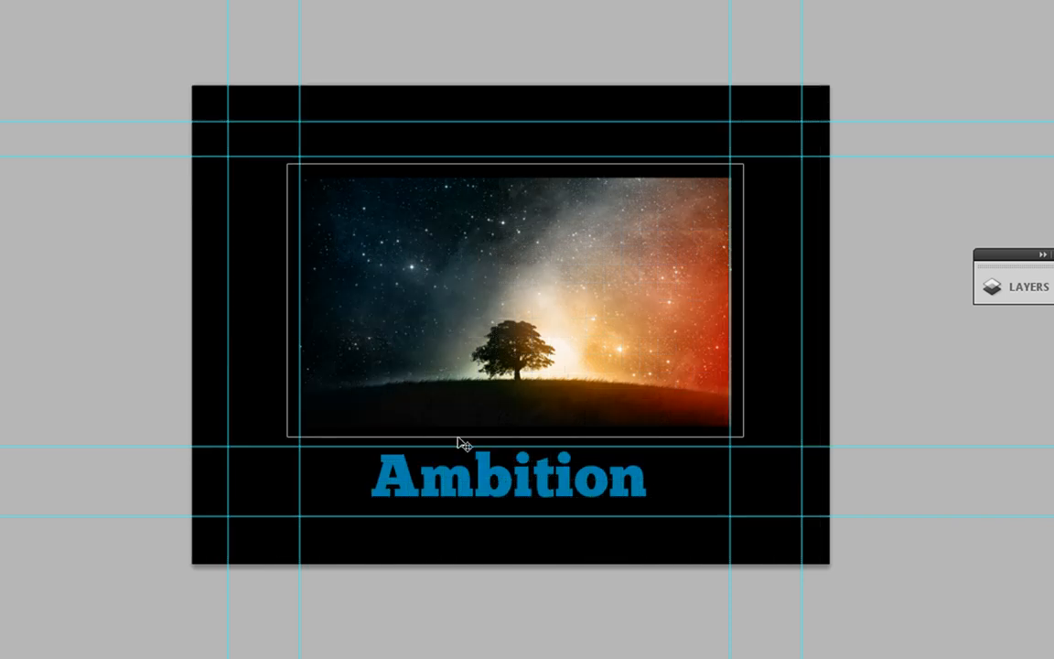
right_click(0, 352)
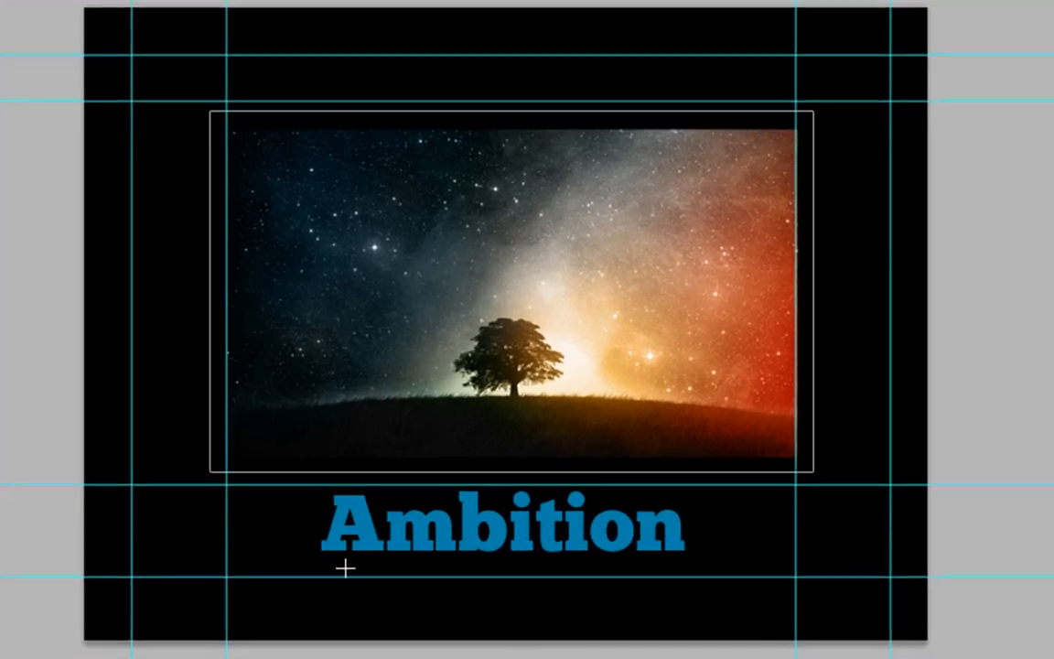
Draw a thin white bar directly beneath the "Ambition" title, spanning its full width, and turn off the Stroke effect on its layer.
left_click_drag(316, 554, 688, 560)
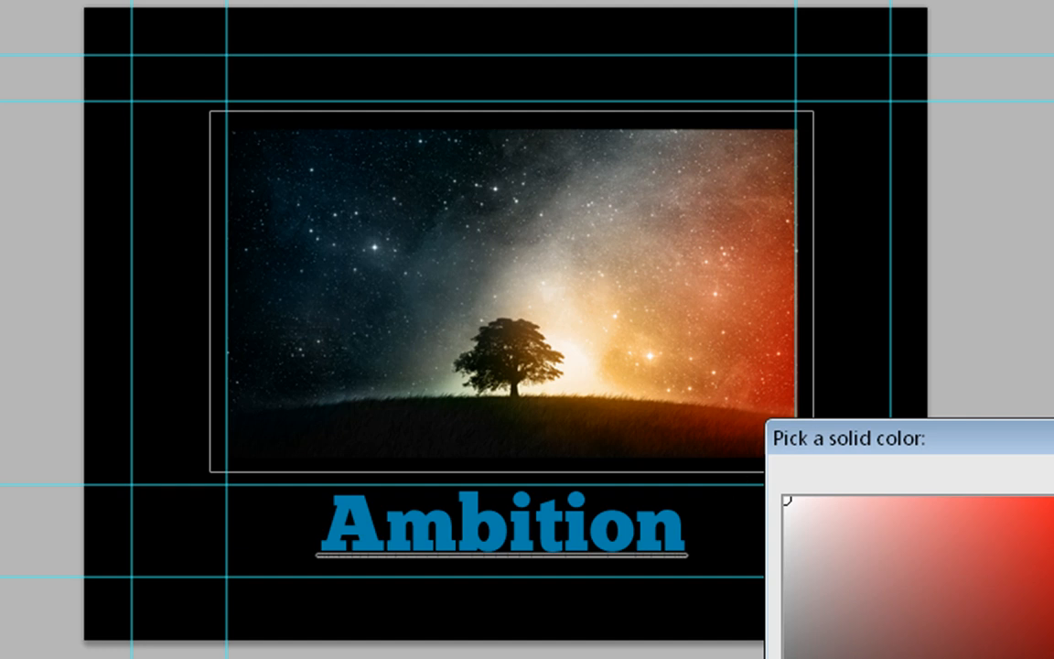
key("Return")
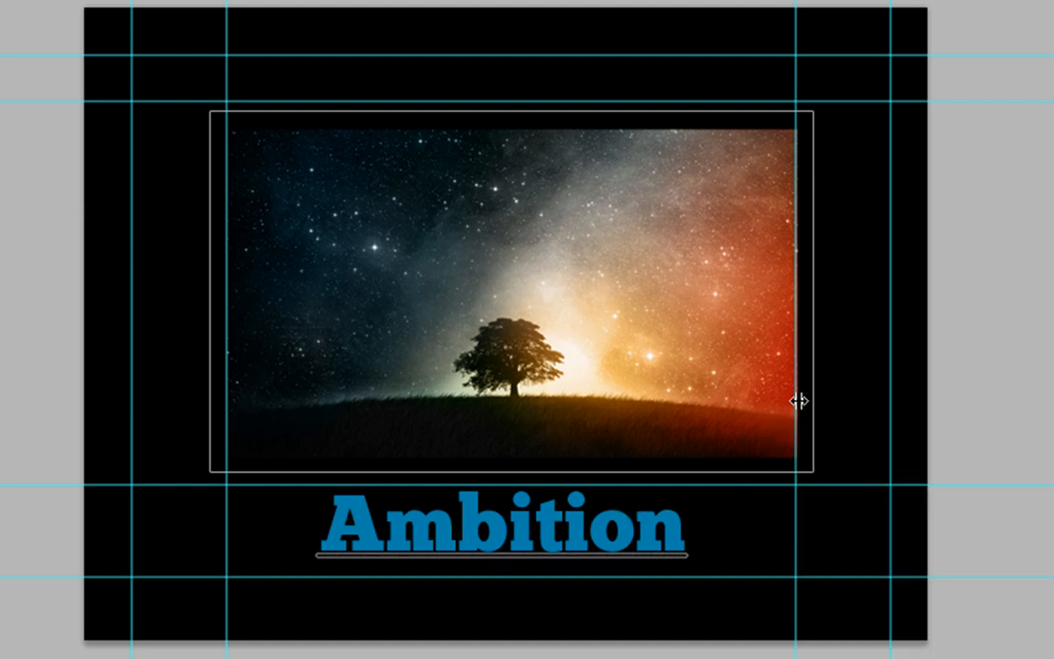
key("F7")
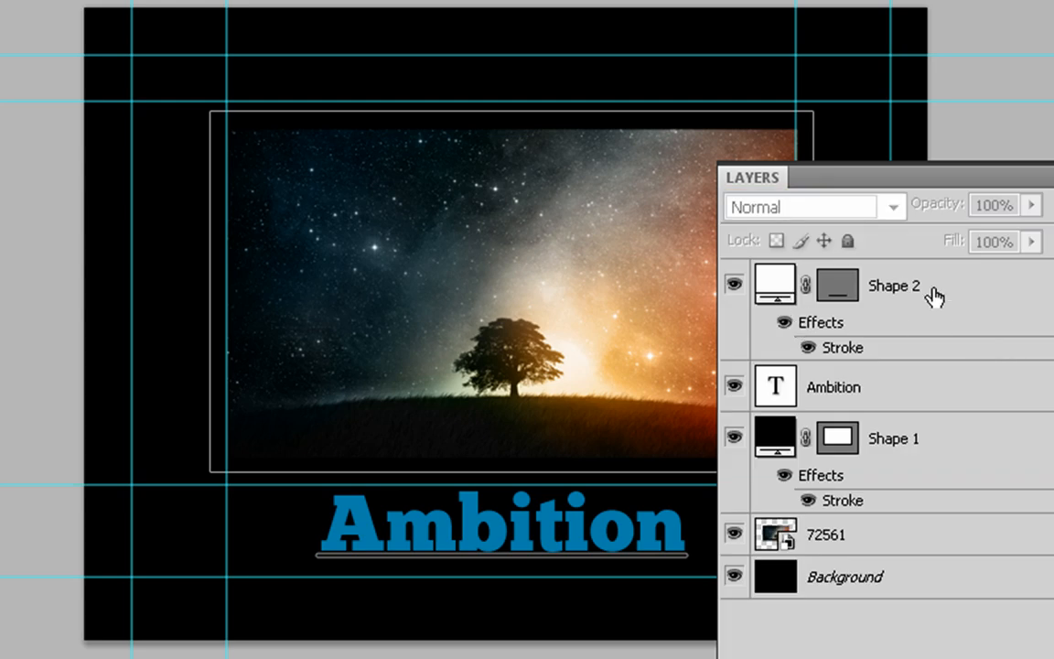
left_click(1000, 299)
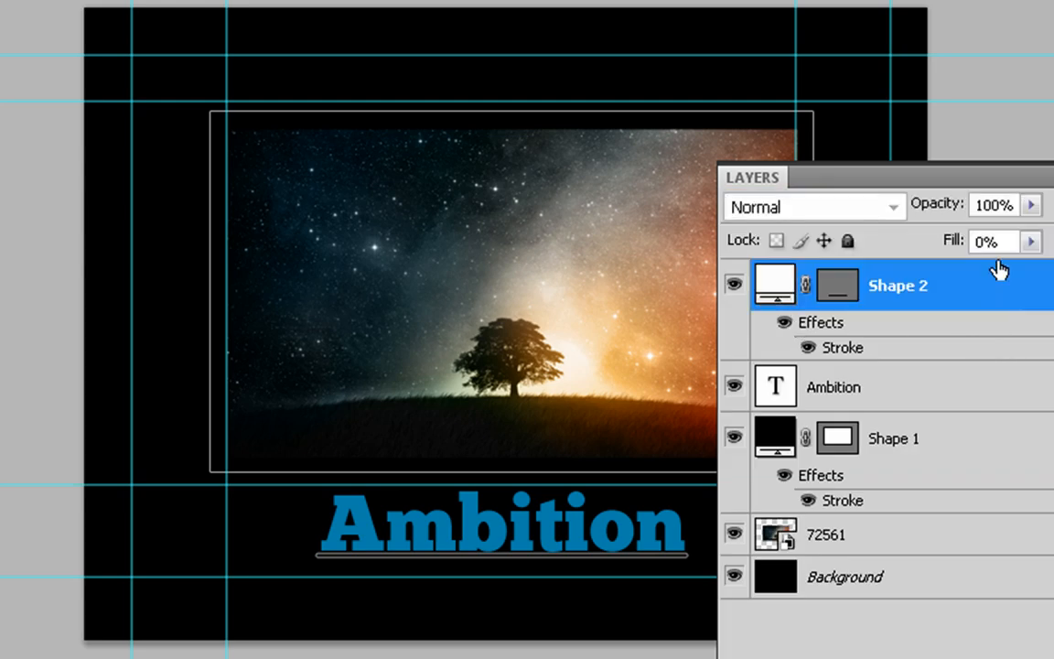
double_click(1000, 268)
left_click(657, 556)
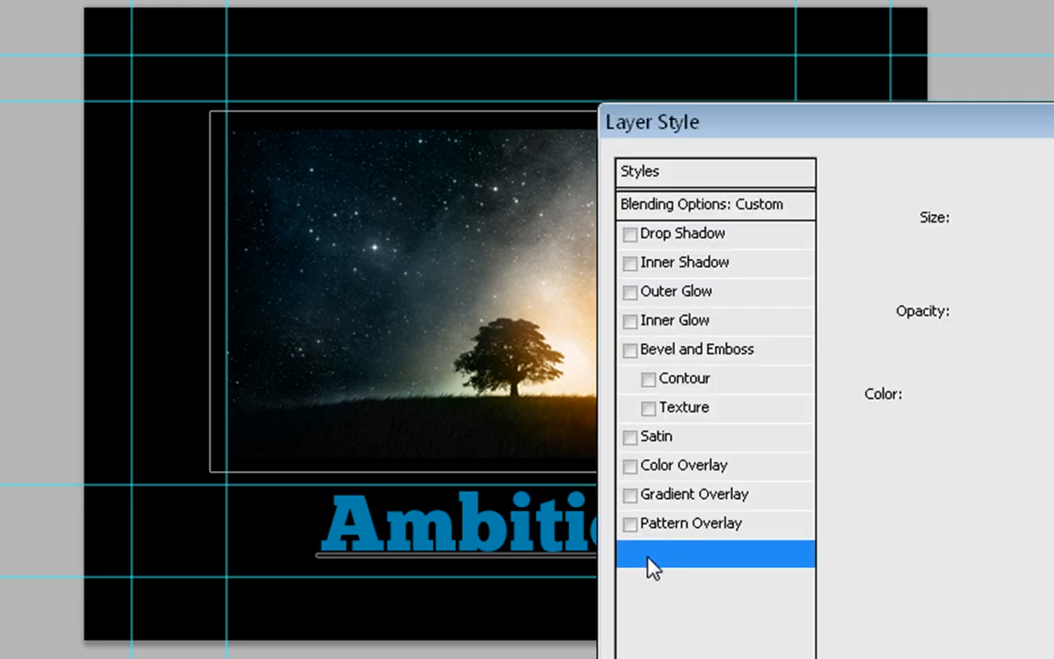
left_click(631, 555)
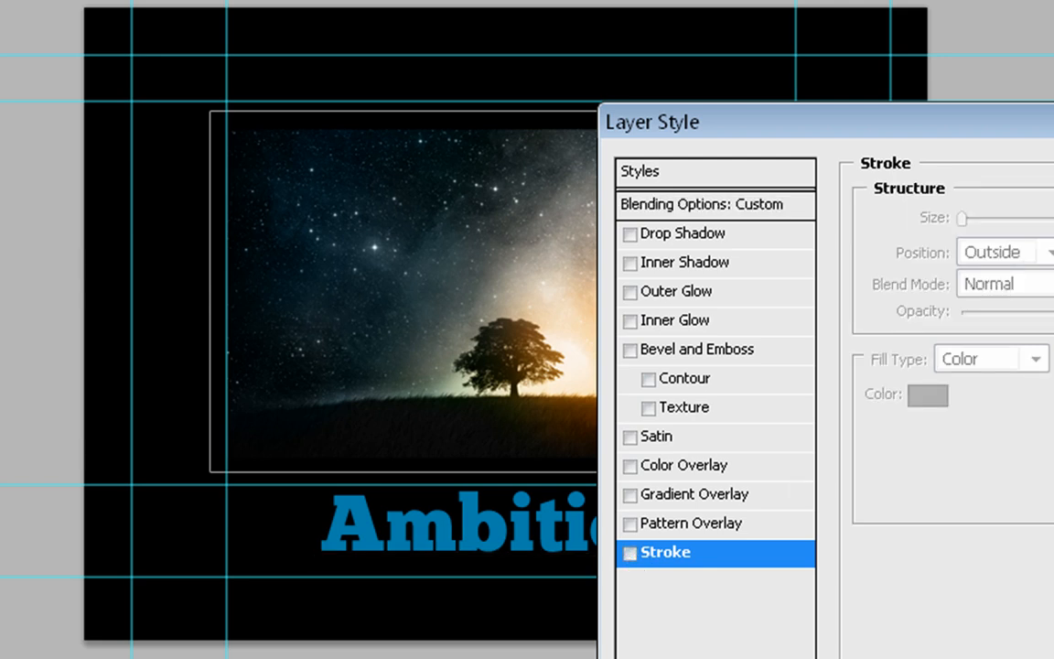
key("Return")
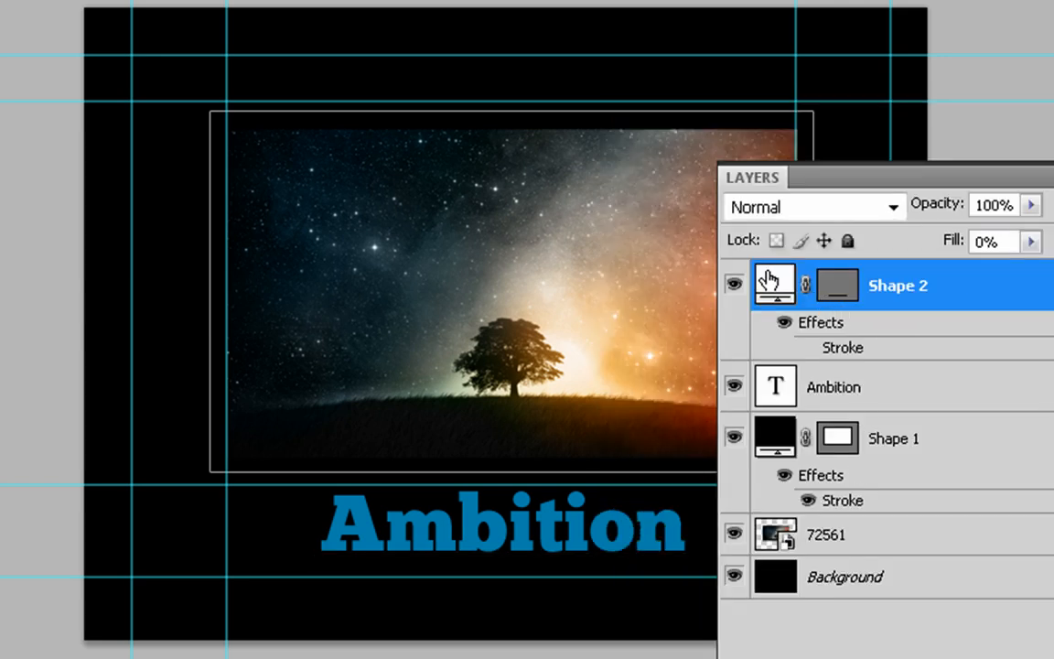
Keep white as the Shape 2 layer's color and clear the leftover layer effects from that layer.
double_click(769, 280)
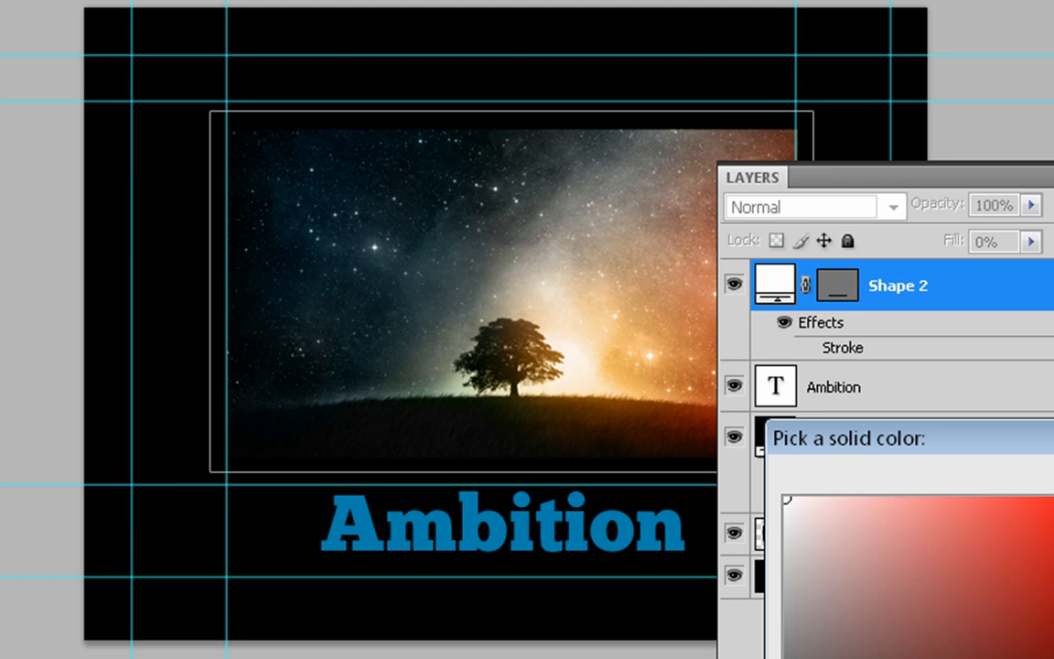
key("Return")
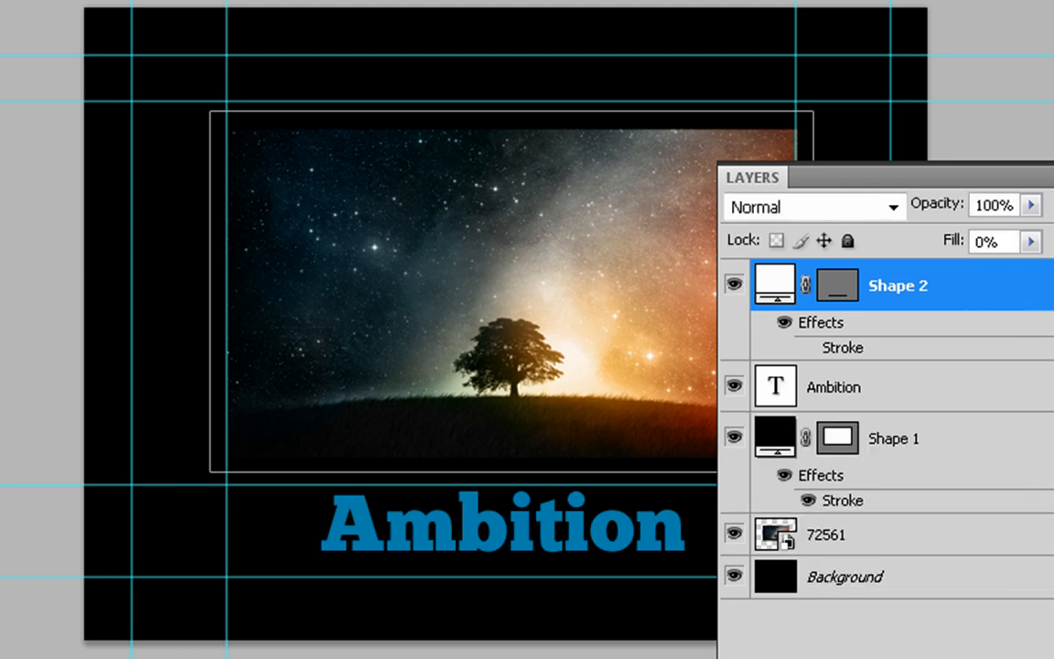
left_click(1053, 286)
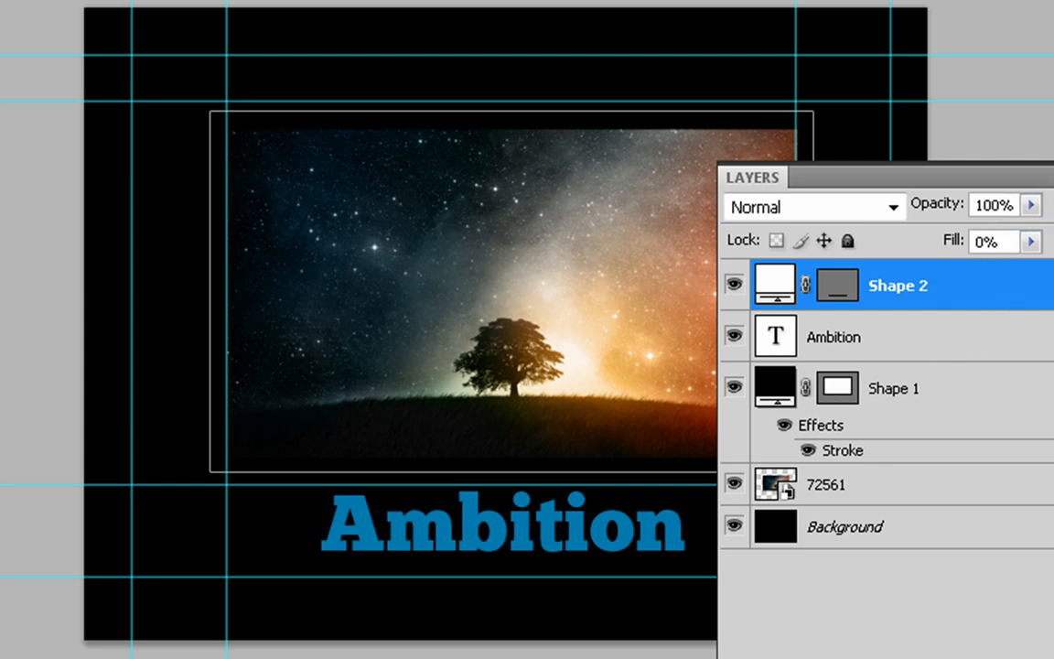
key("F7")
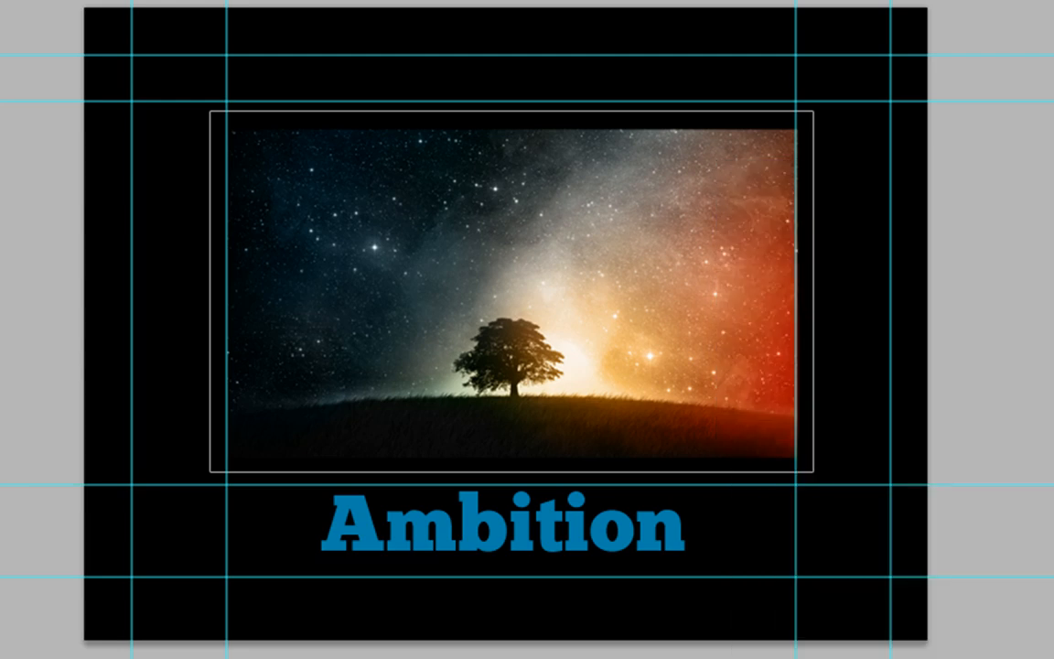
Choose a plain serif font and start an empty text line below the start of the "Ambition" title.
left_click(179, 0)
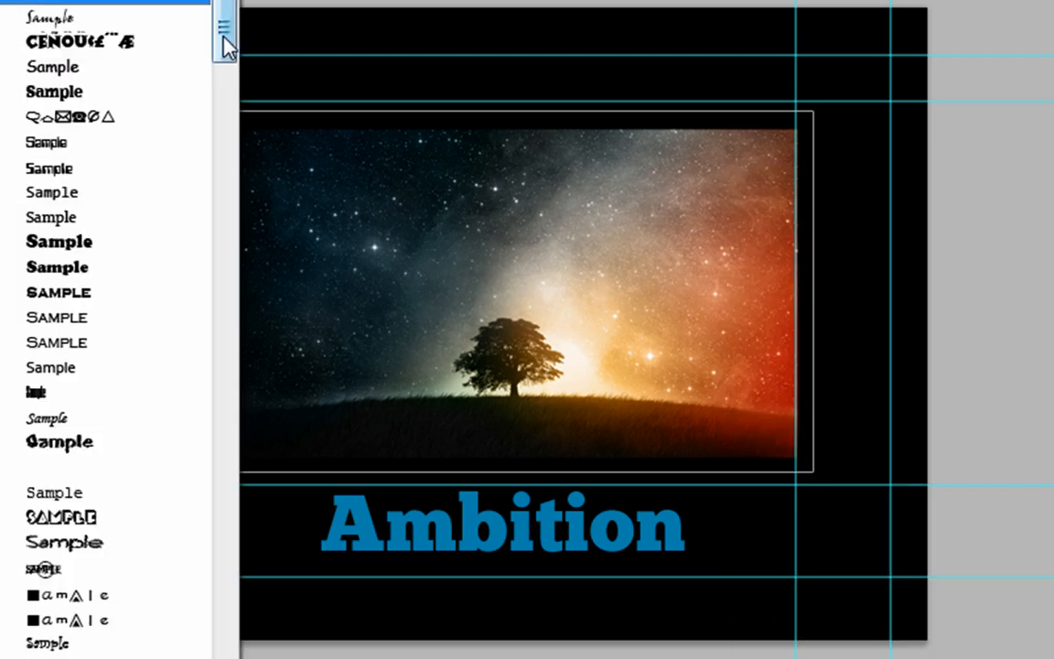
left_click_drag(174, 385, 210, 579)
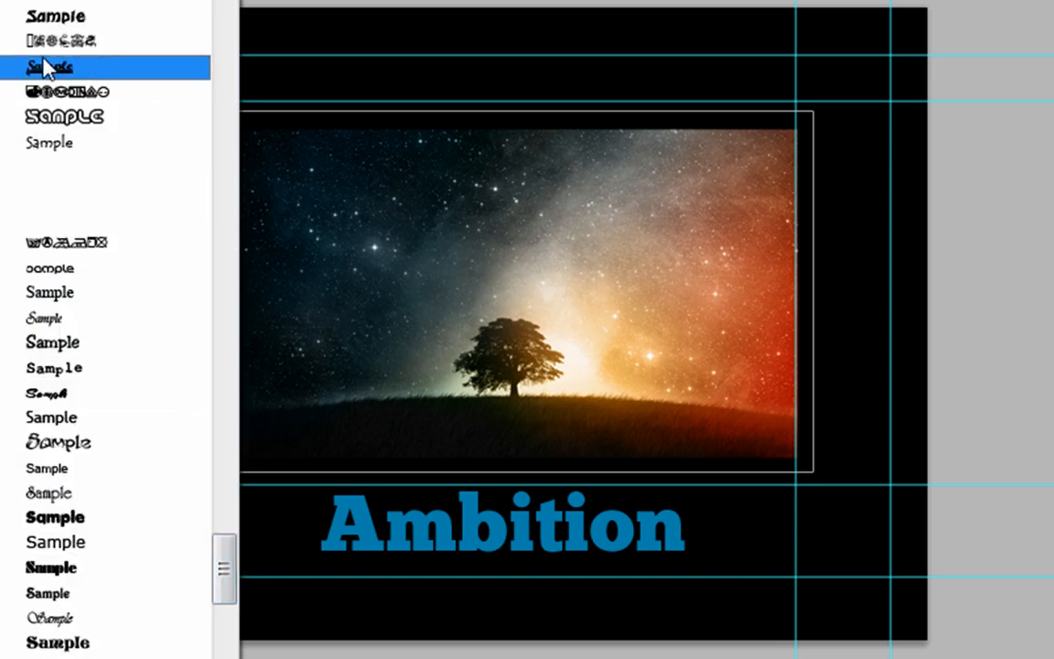
left_click(40, 291)
left_click(332, 600)
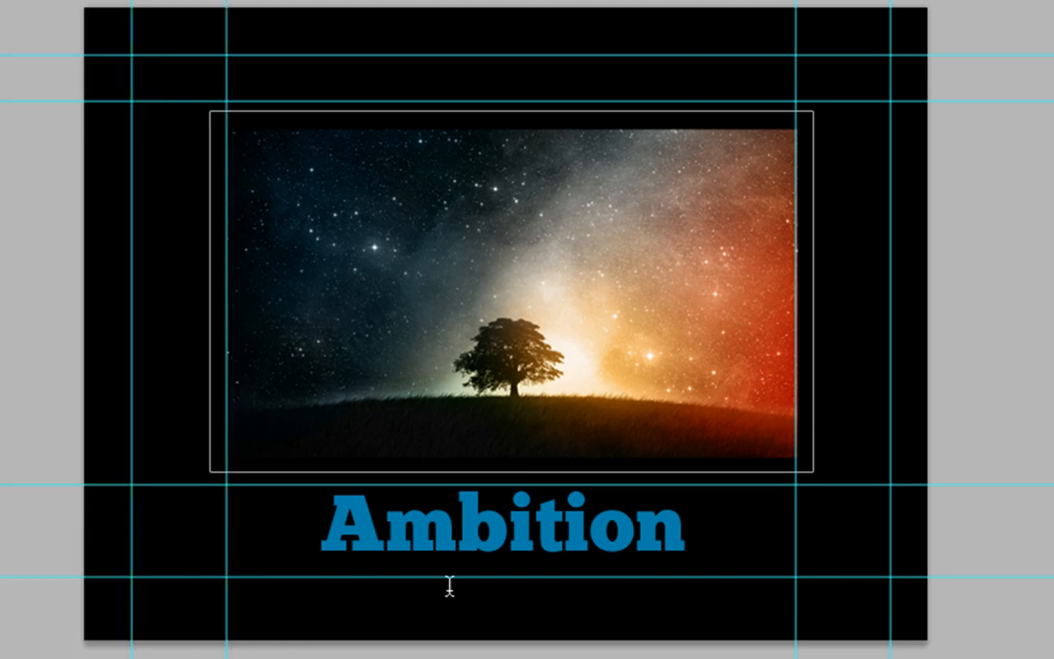
type("T")
key("BackSpace")
Set the new text line's color to white and begin the quote with an opening quotation mark.
left_click(609, 2)
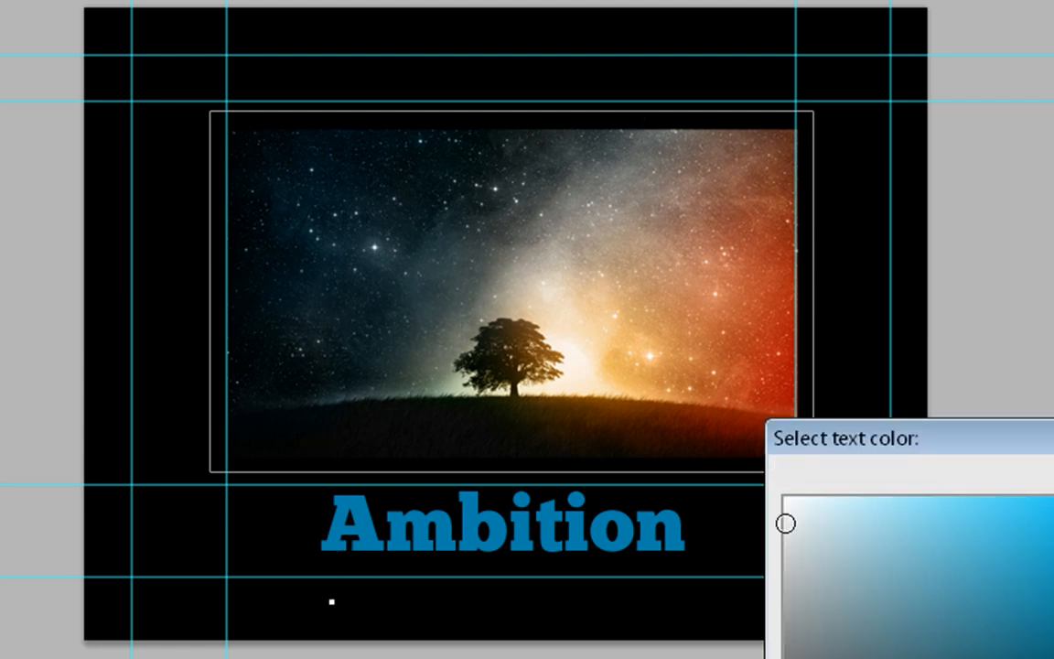
left_click_drag(786, 524, 739, 452)
key("Return")
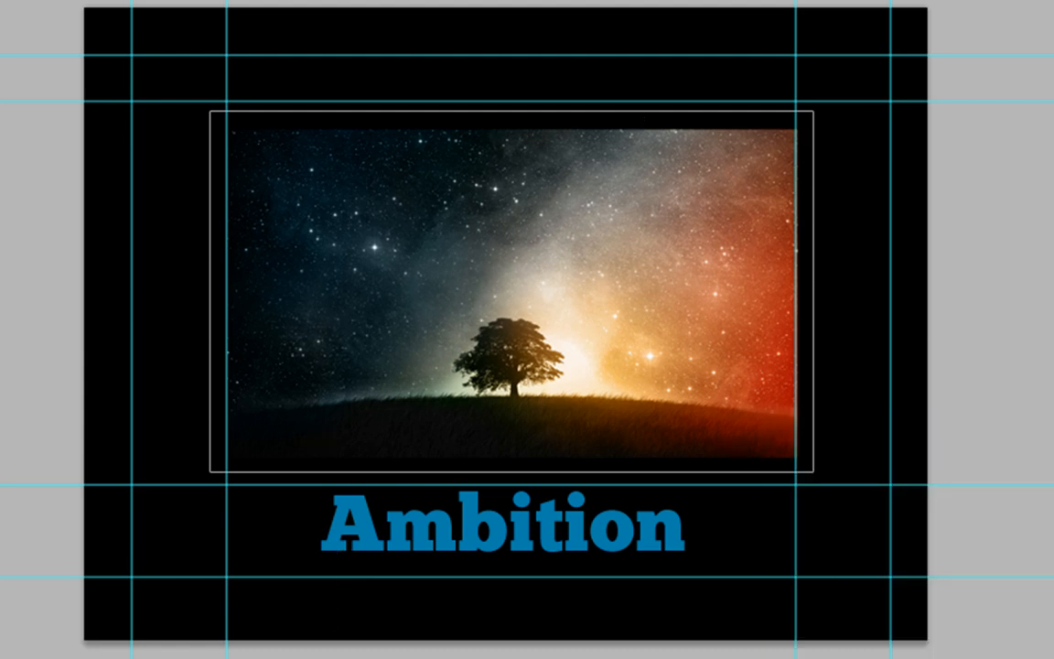
type("\"")
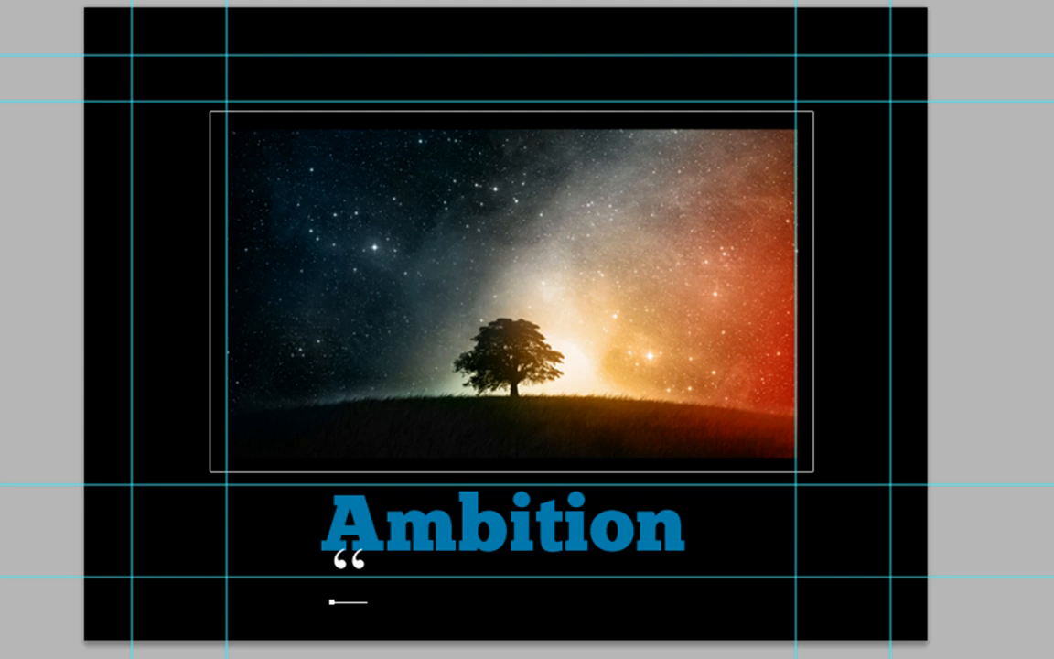